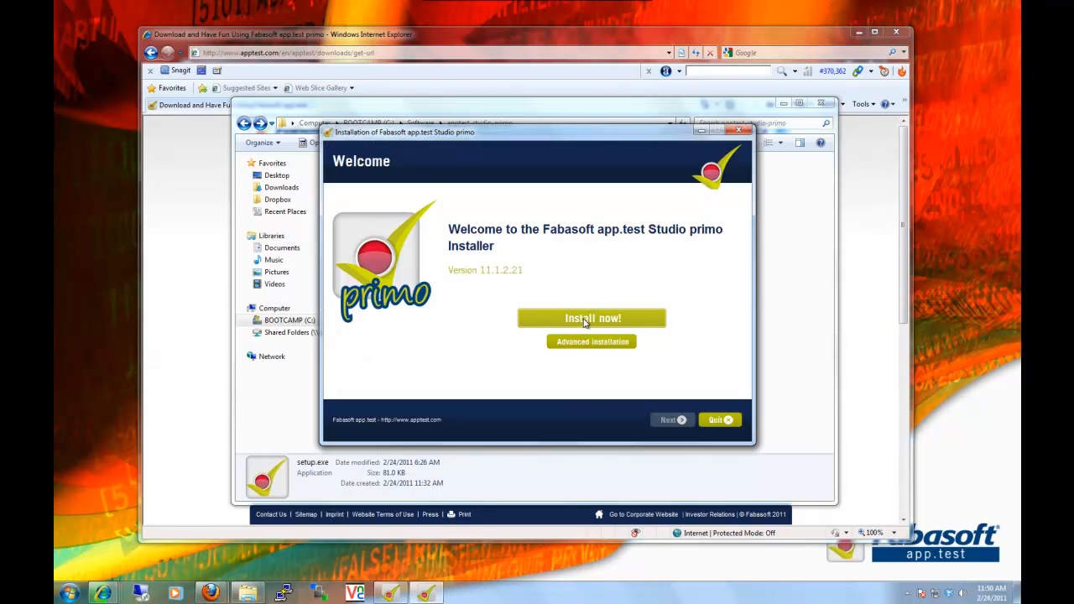
- Update the existing app.test Studio primo installation, accepting the license agreement, and finish the installer without starting the application
click(584, 323)
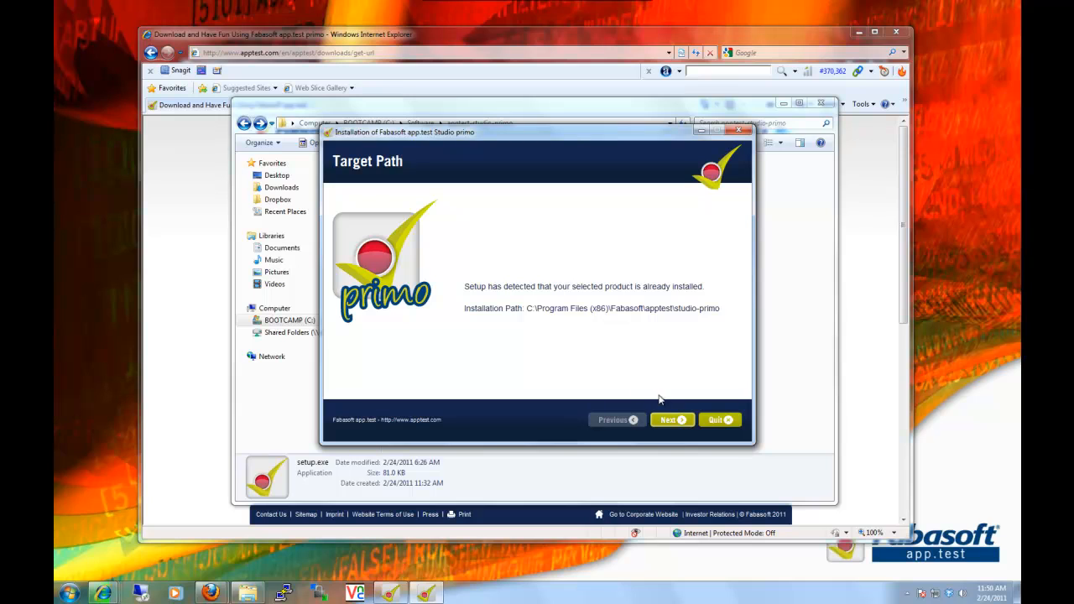
click(666, 420)
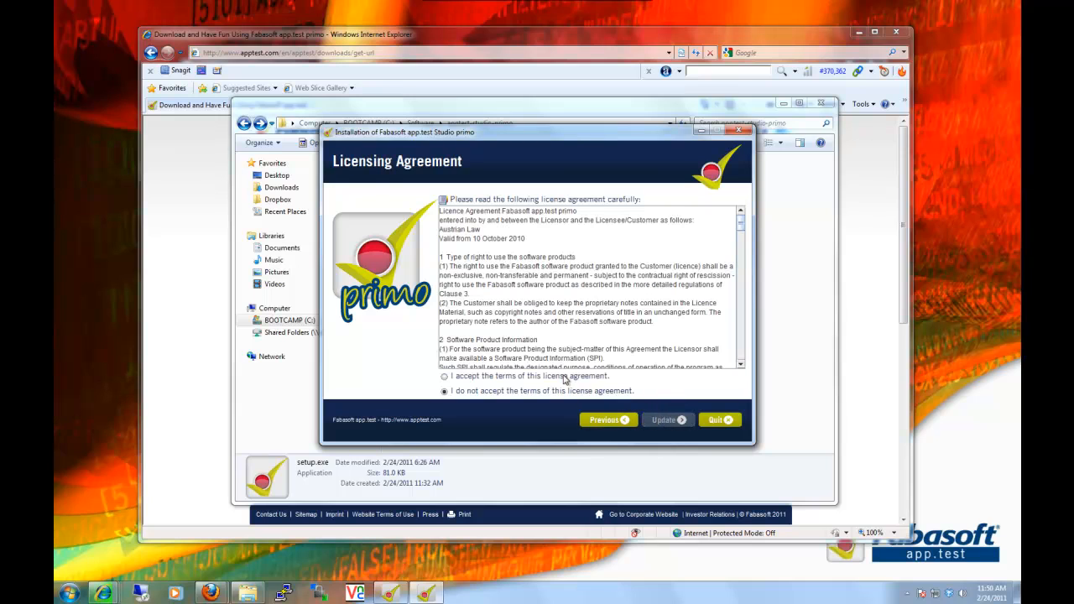
click(671, 421)
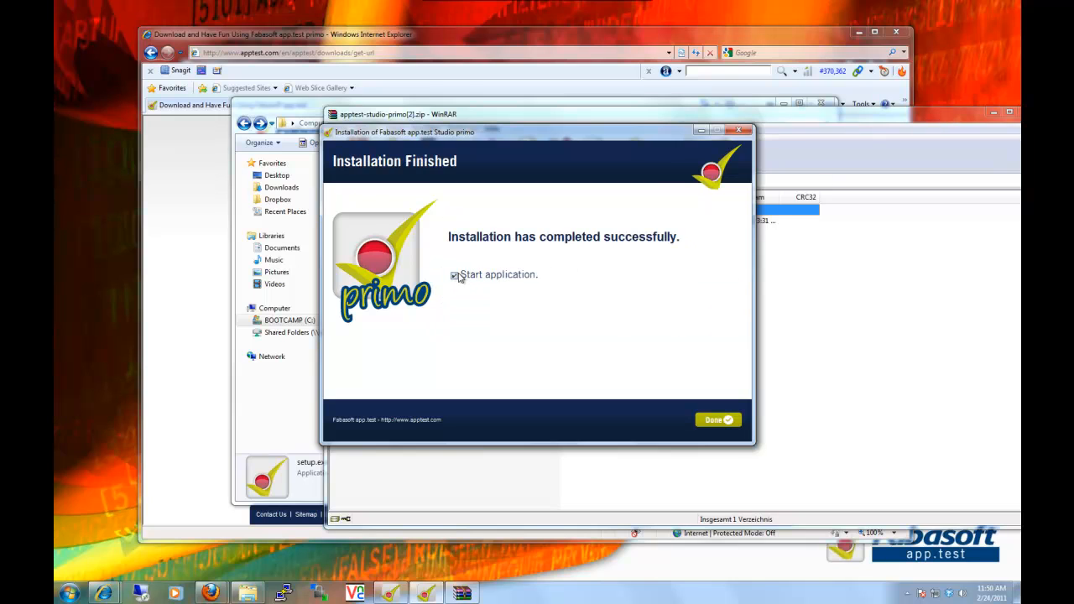
click(455, 275)
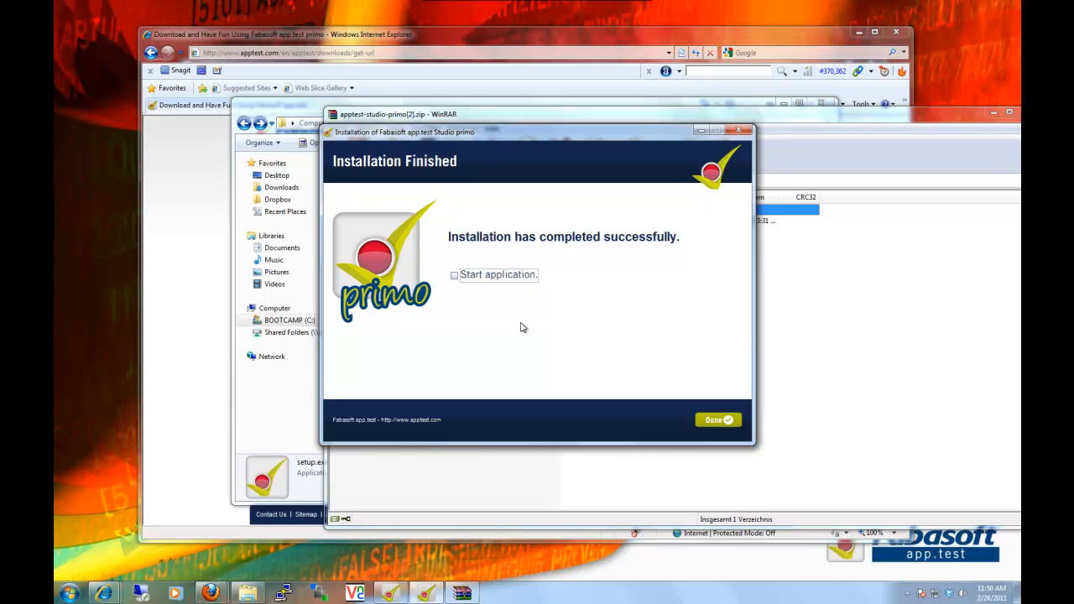
click(719, 420)
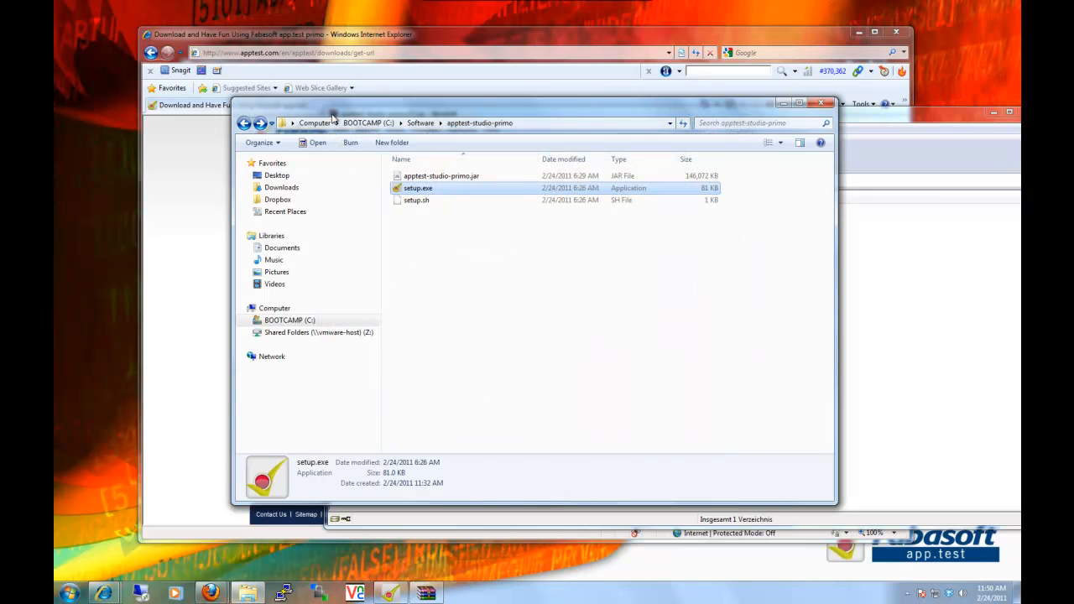
- Close the WinRAR archive window and switch to Fabasoft app.test, minimizing the browser behind it
drag(859, 121, 719, 116)
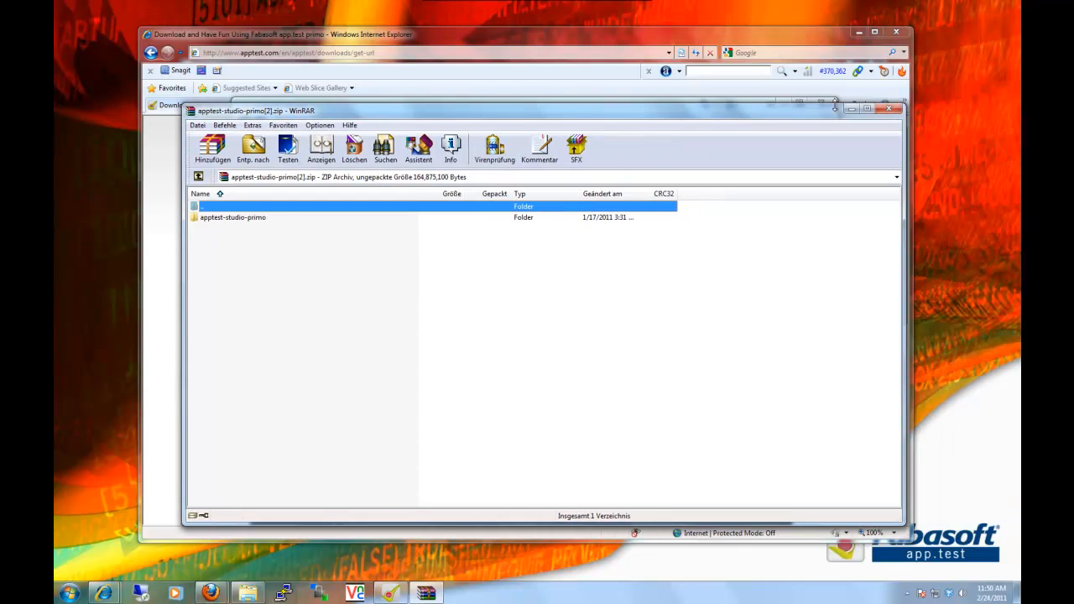
click(884, 110)
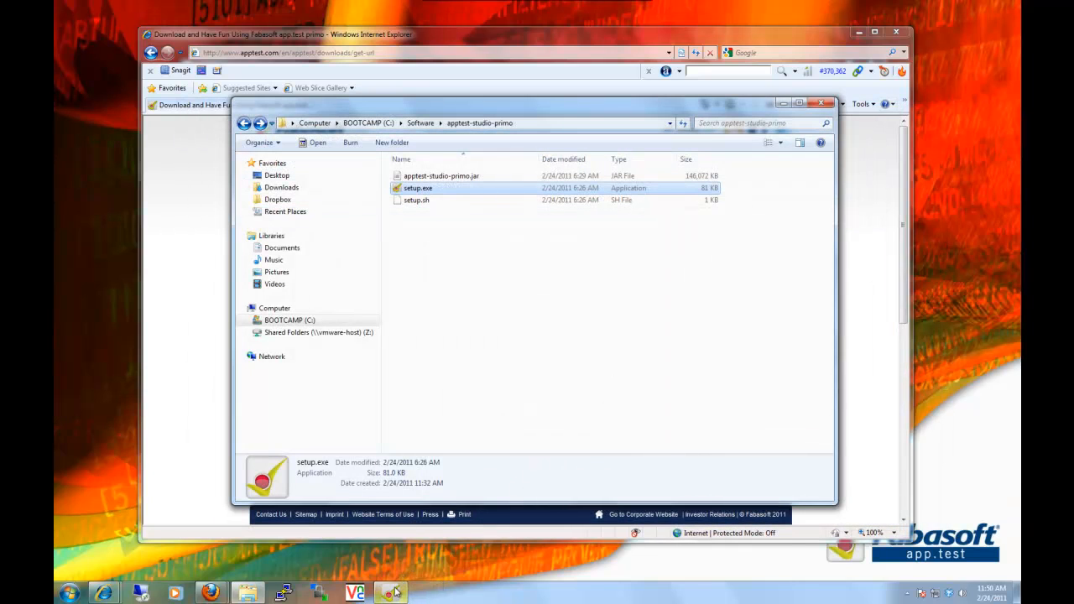
click(391, 593)
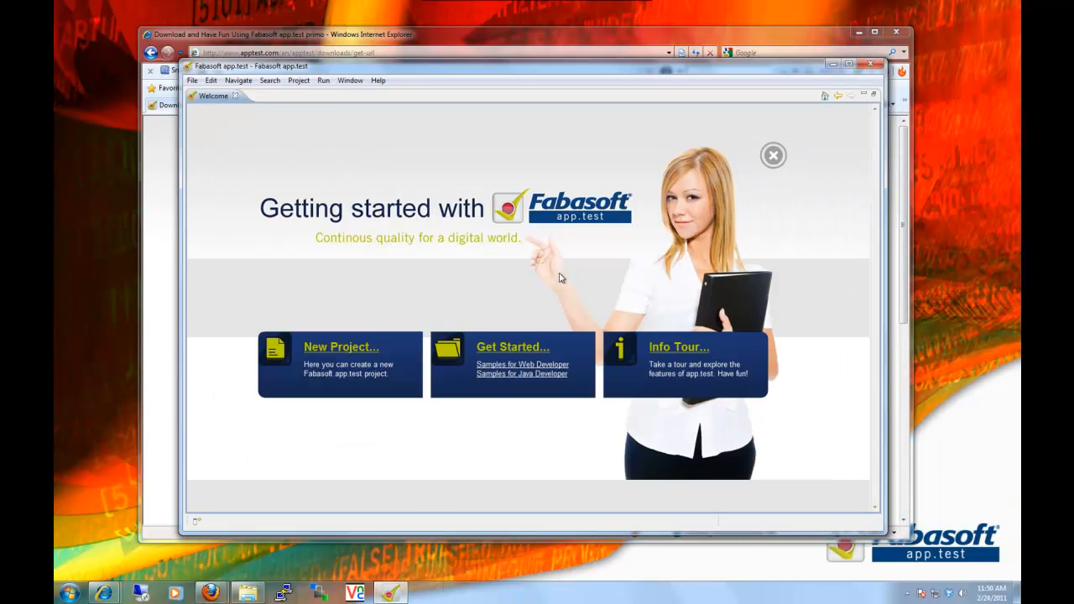
click(860, 33)
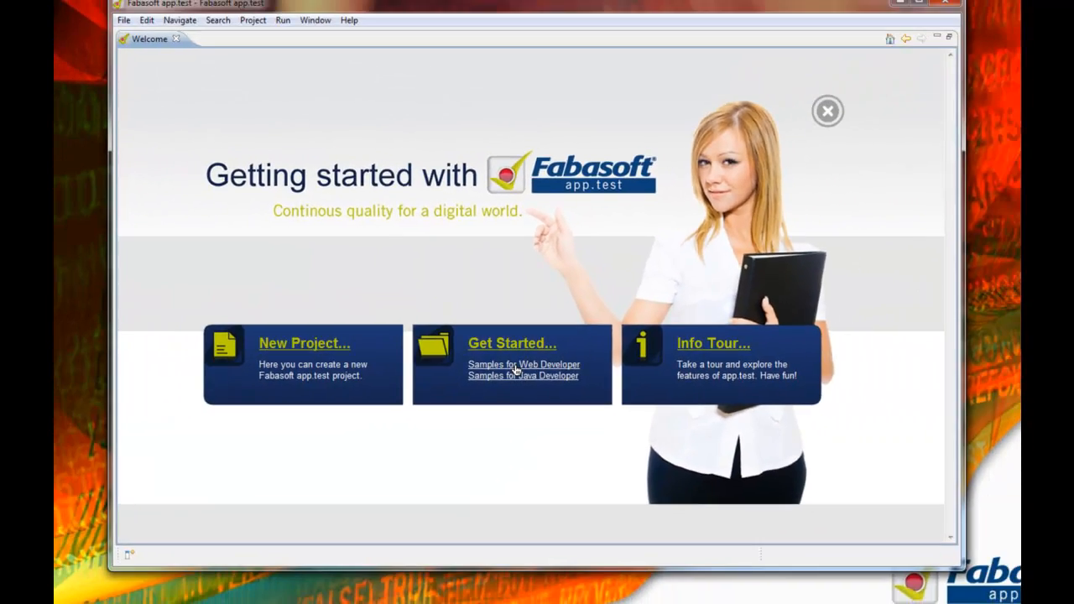
- Import only the Amazon project from the Samples for Web Developer archive
click(515, 366)
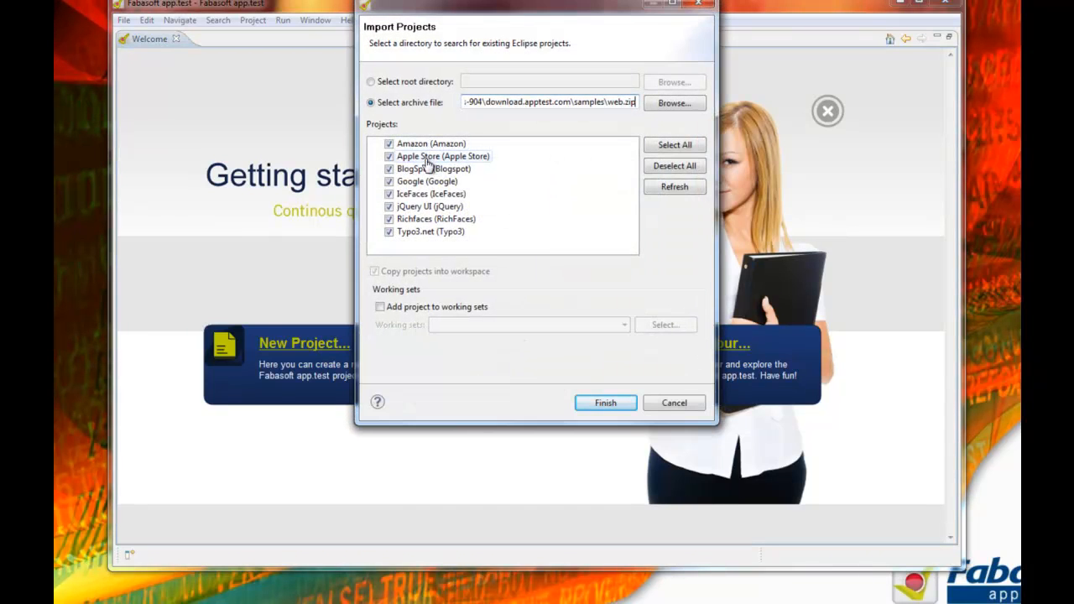
click(671, 168)
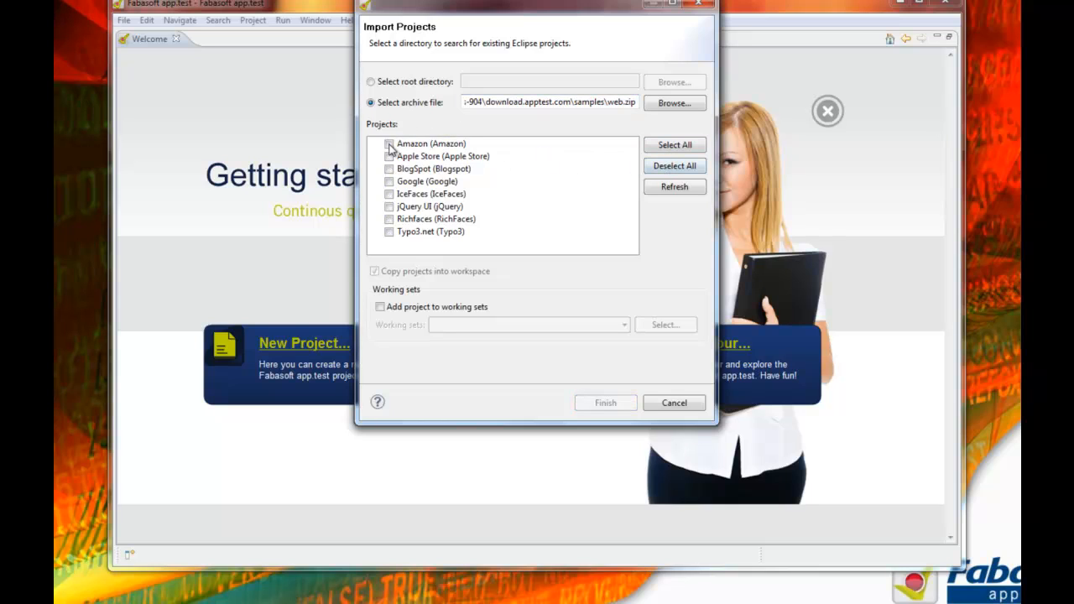
click(388, 143)
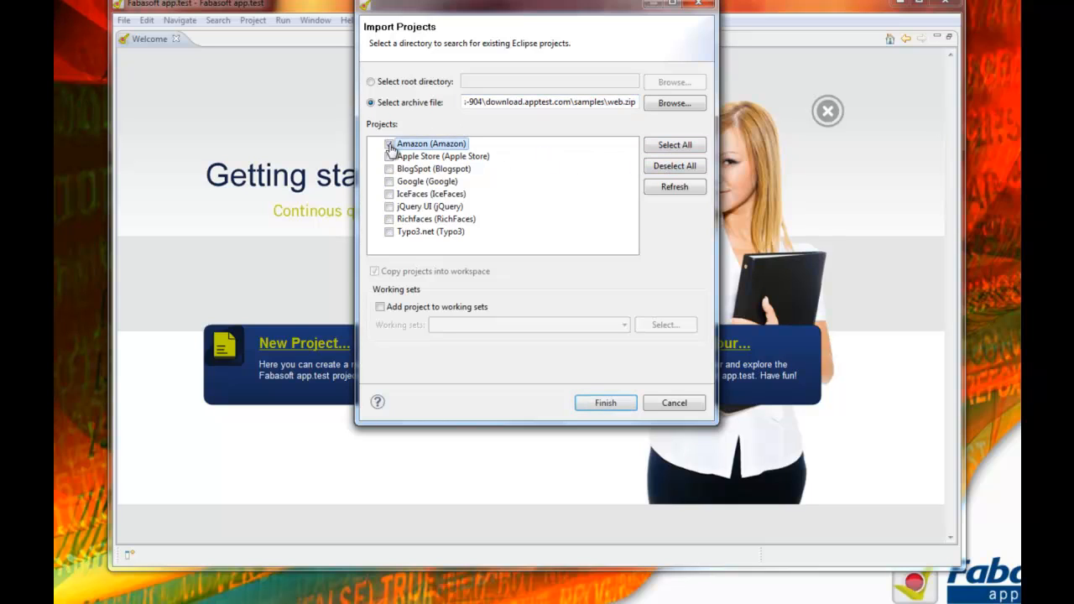
click(605, 404)
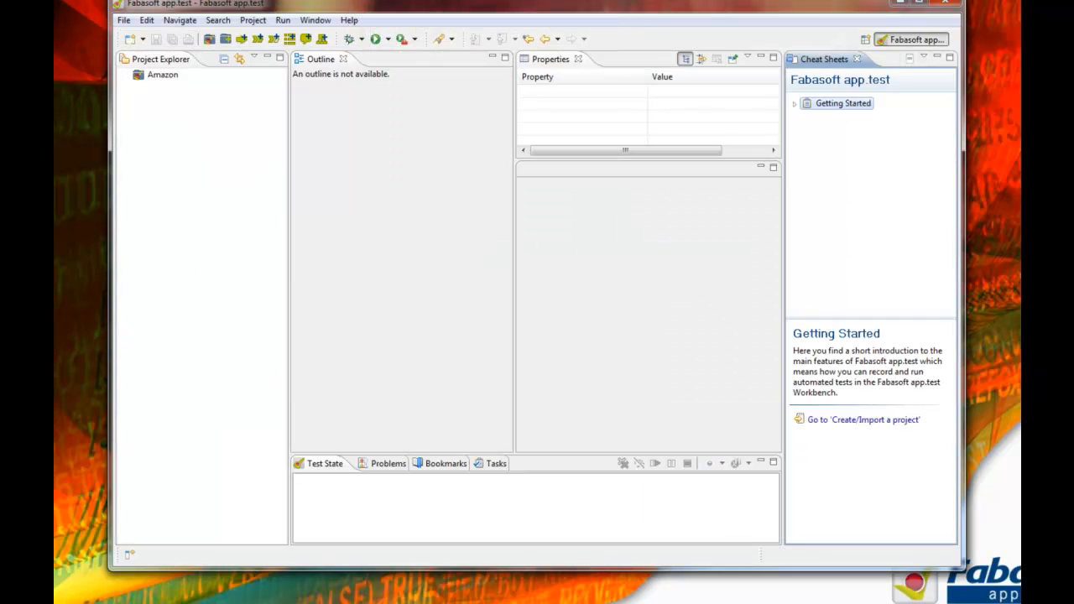
- Expand the Getting Started and Create/Import a project topics in Cheat Sheets, and close that view
click(796, 105)
click(796, 105)
click(794, 104)
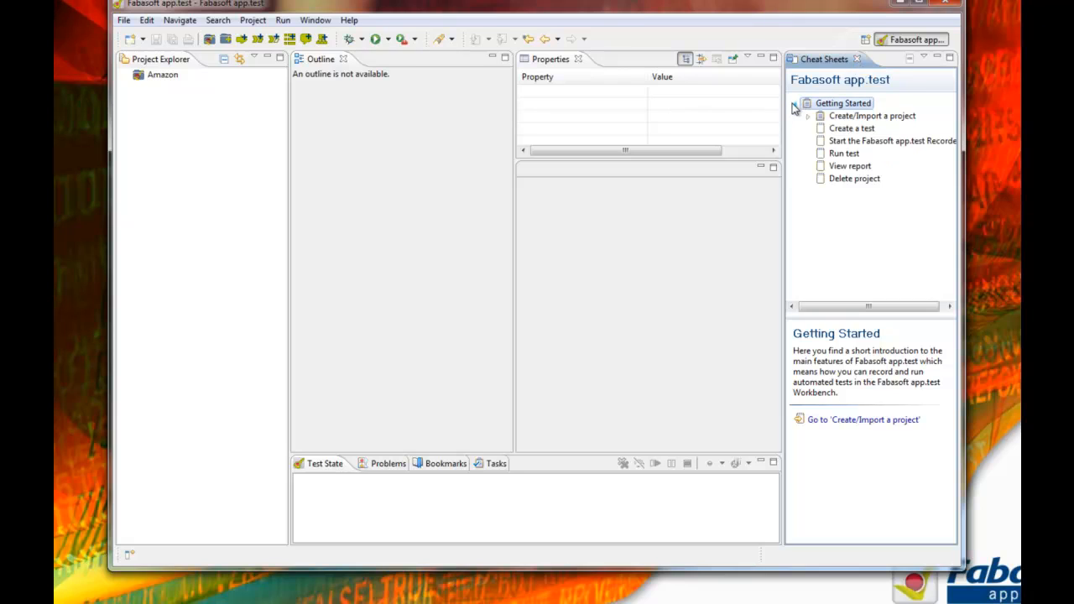
click(807, 116)
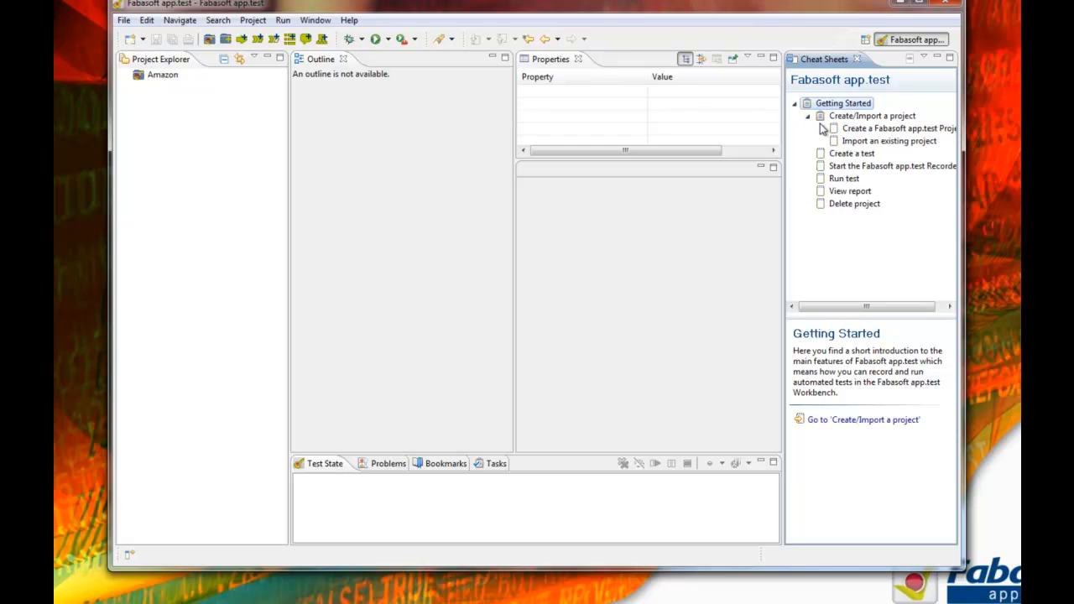
click(858, 60)
drag(748, 9, 750, 20)
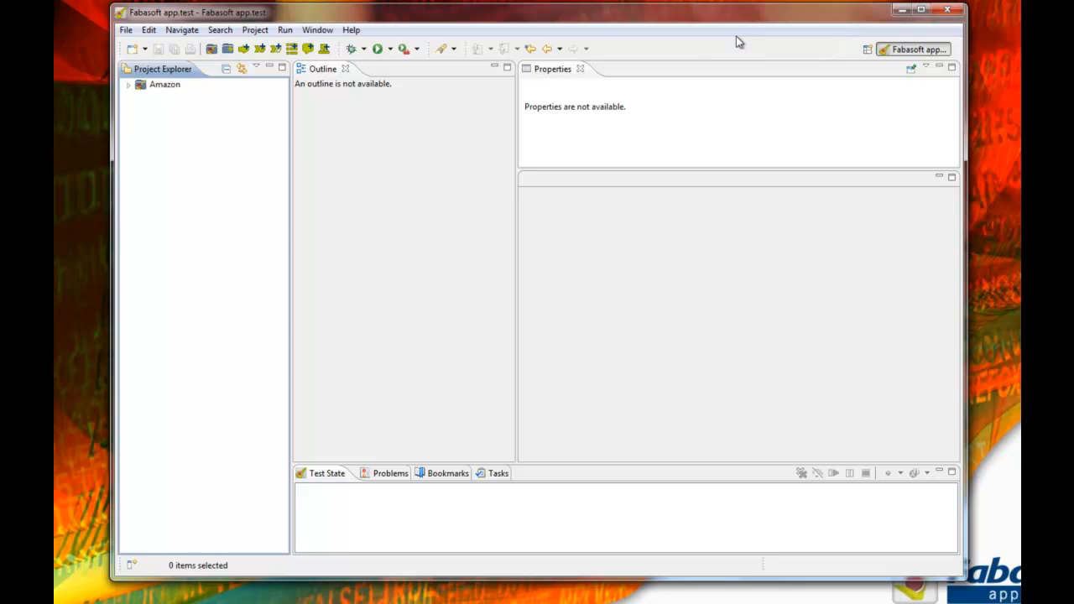
- Expand the Amazon project and its Tests folder in the Project Explorer, and select Tests
click(128, 85)
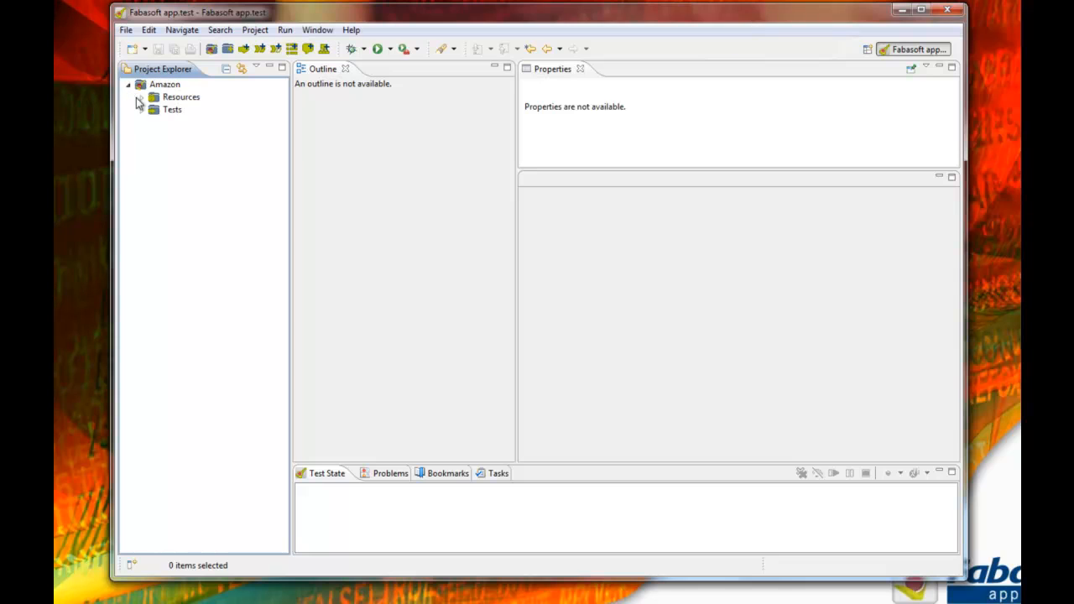
click(141, 110)
click(171, 111)
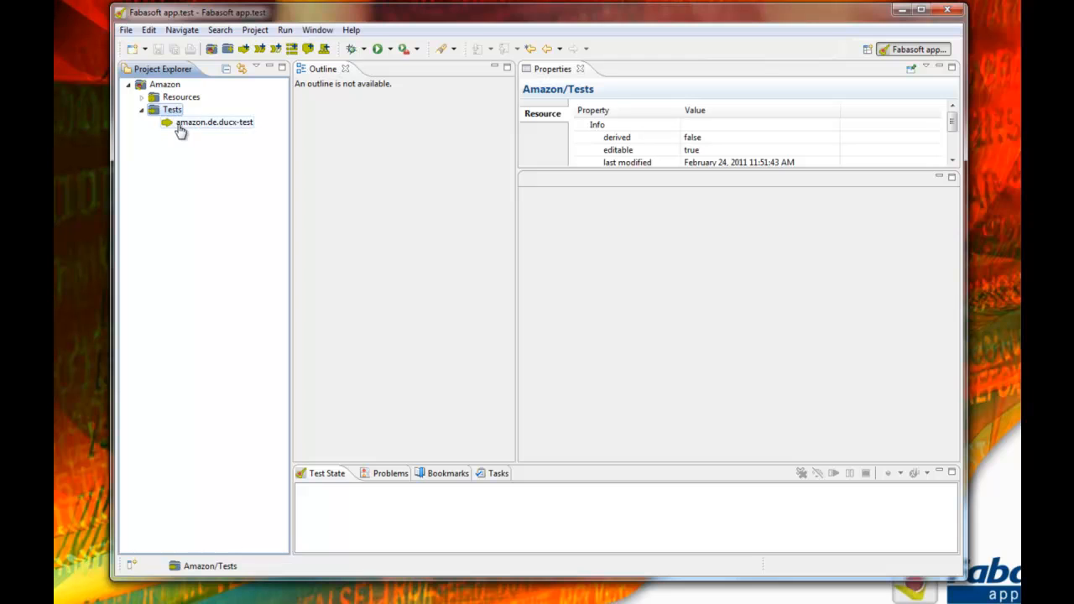
right_click(173, 113)
click(144, 136)
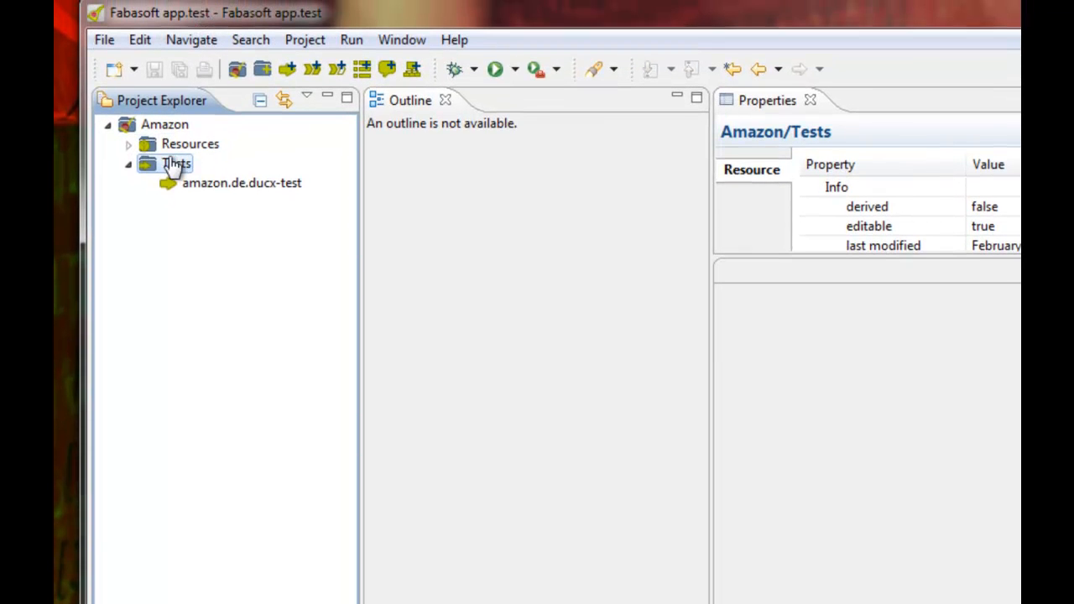
right_click(174, 167)
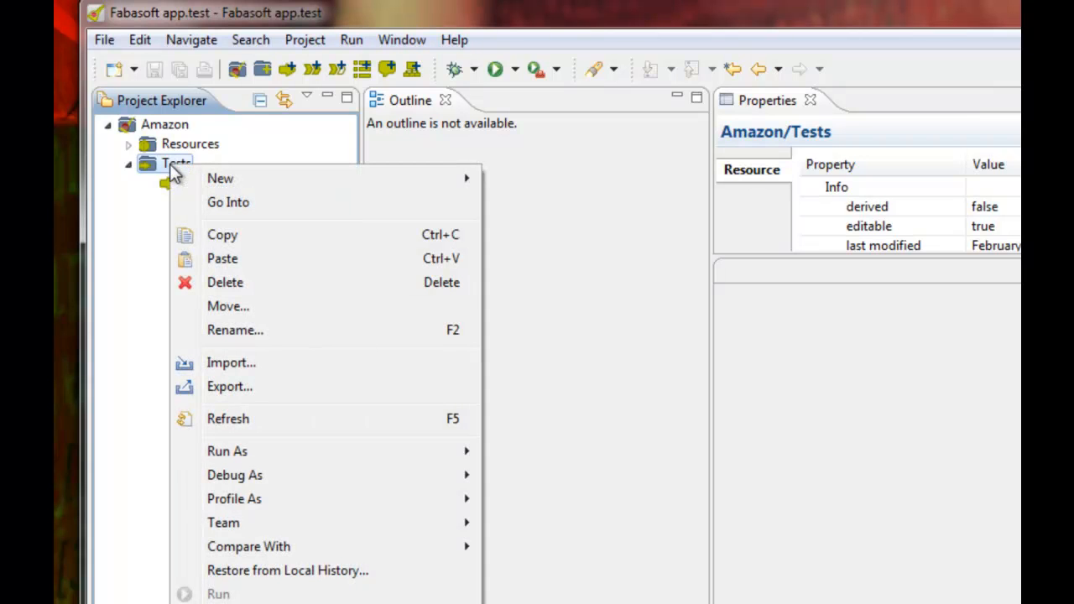
click(166, 166)
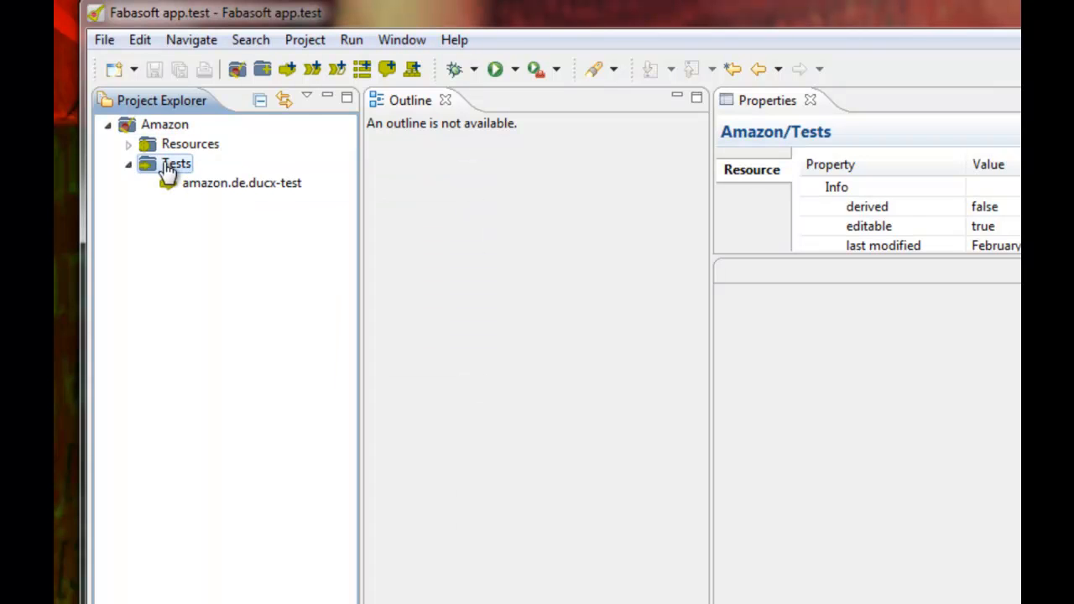
- Create a new test named Order Process in the Amazon/Tests folder
right_click(164, 166)
mouse_move(229, 175)
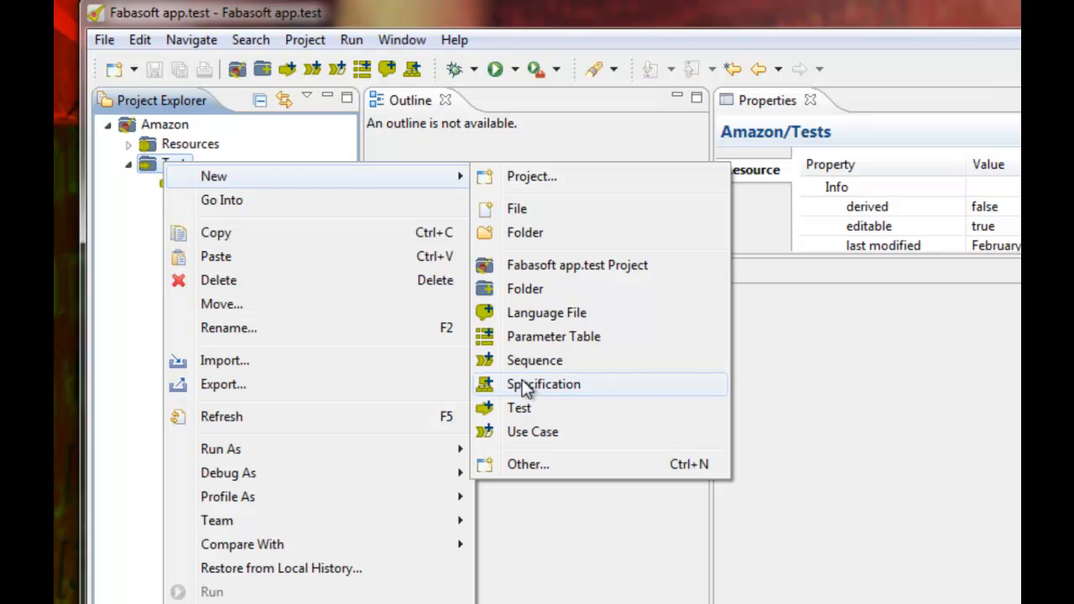
click(535, 411)
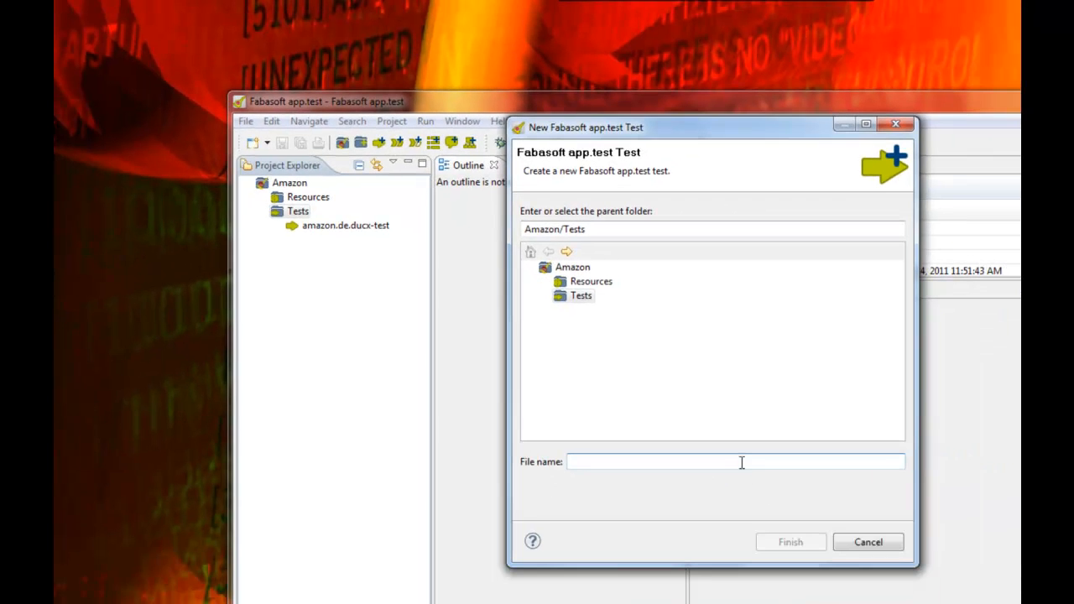
text(Order Process)
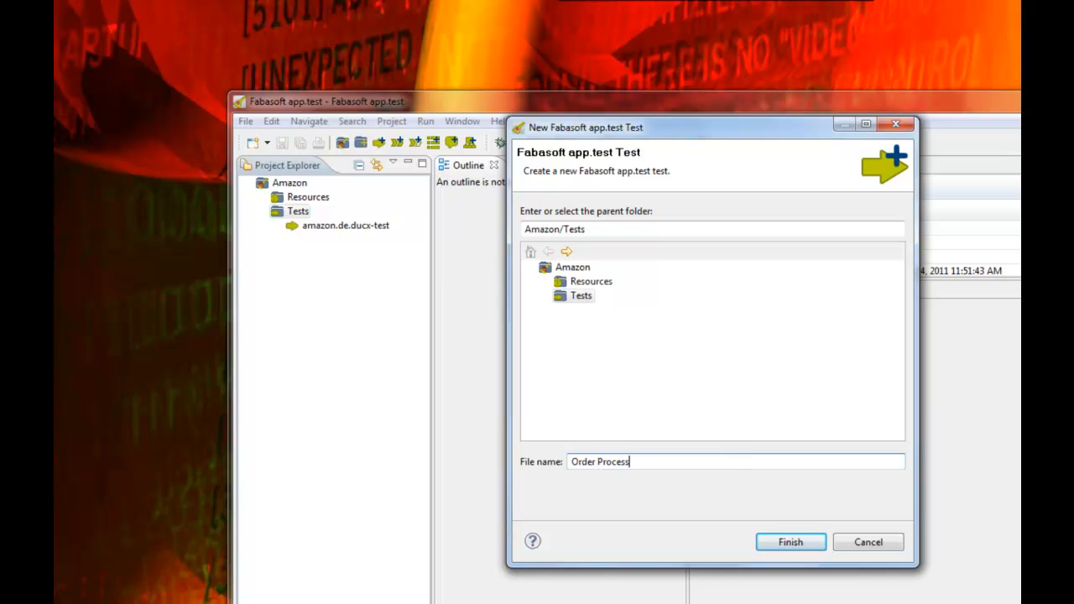
click(798, 543)
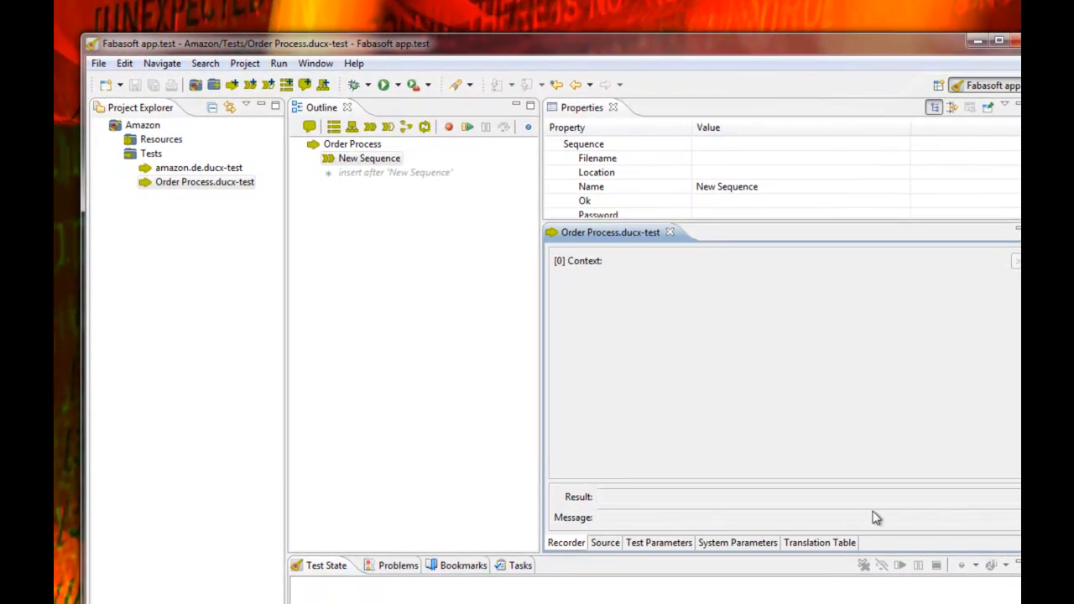
- Add a control specification to New Sequence and point its filename to amazon.ducx-spec in Resources/Control Specifications
click(337, 159)
click(353, 128)
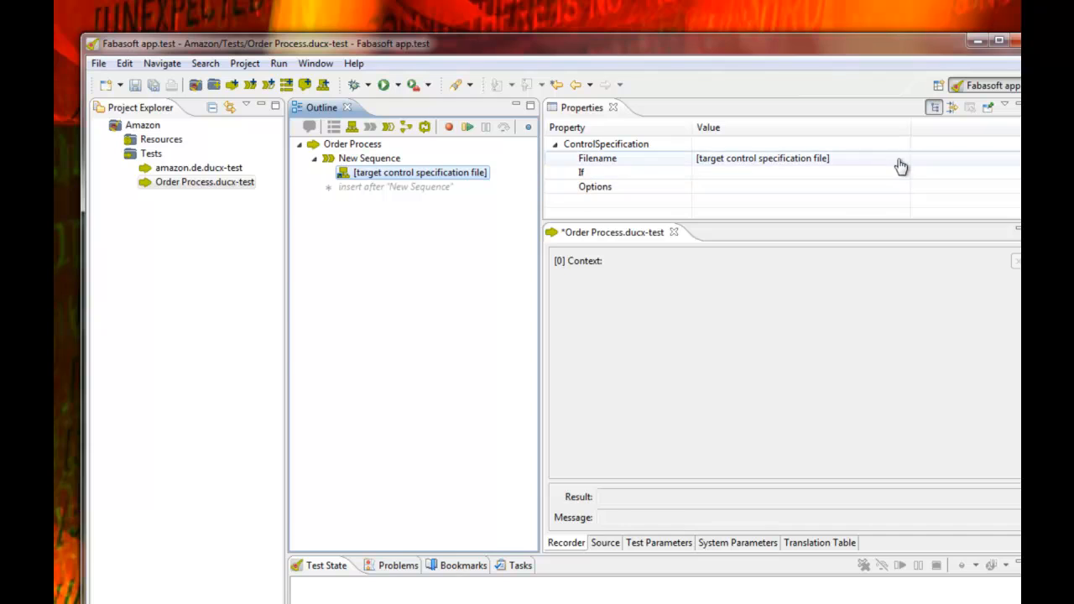
click(861, 163)
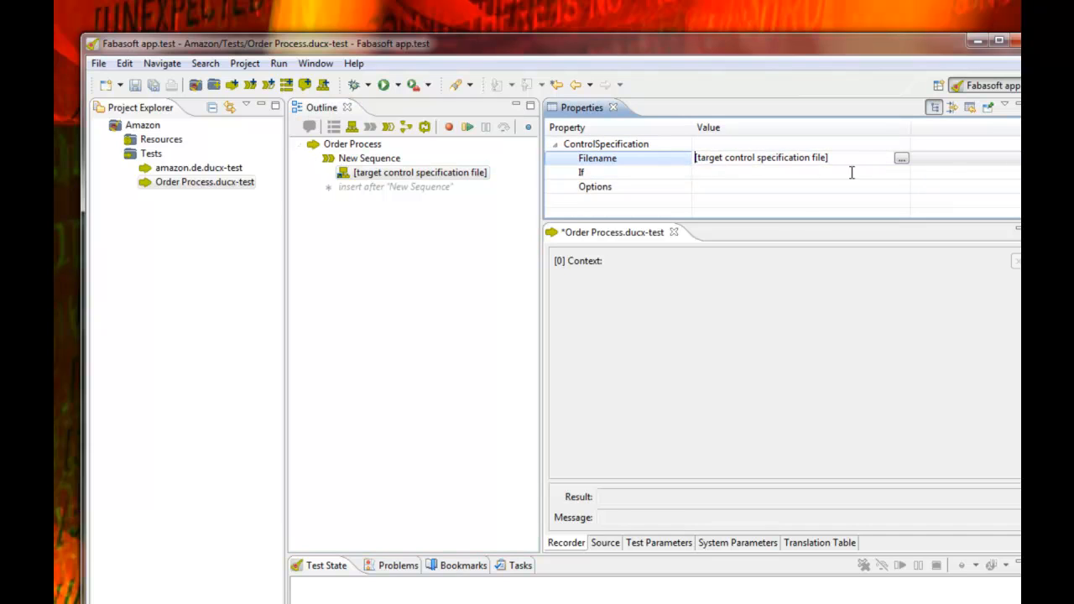
click(901, 162)
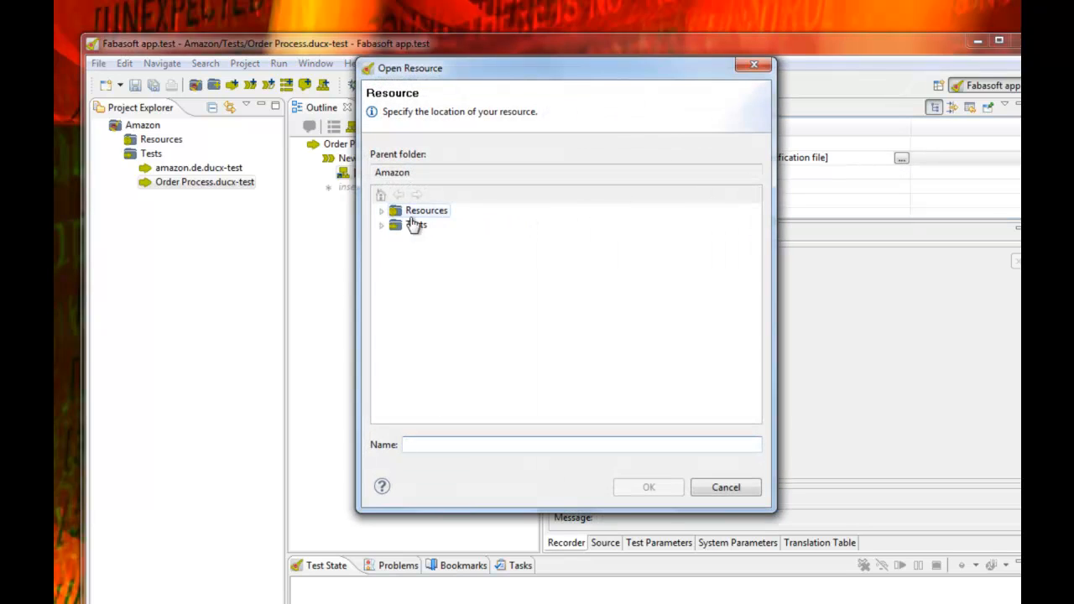
double_click(423, 211)
click(397, 225)
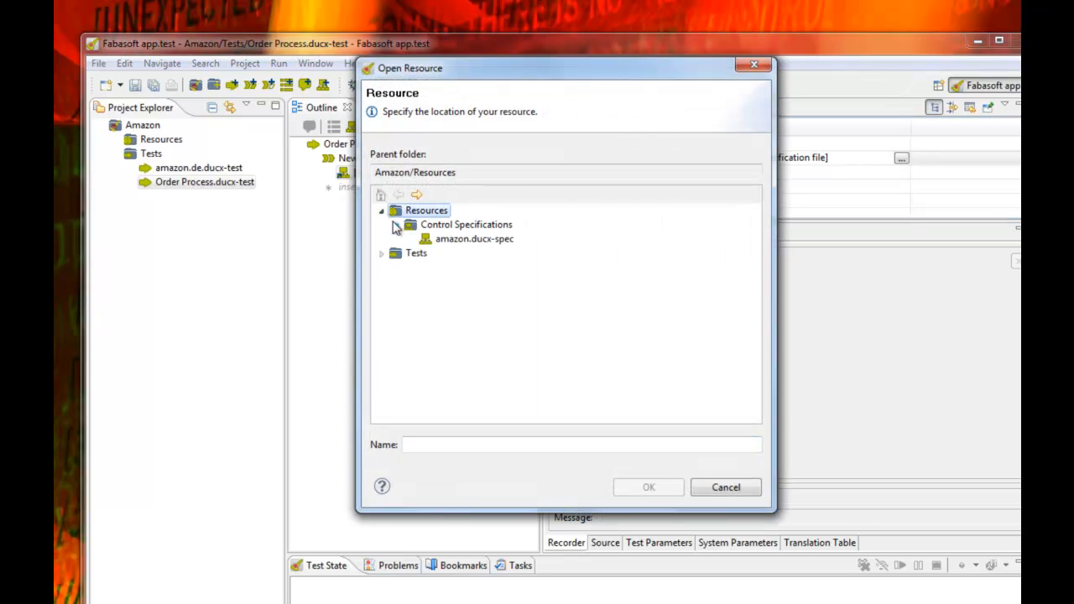
double_click(456, 240)
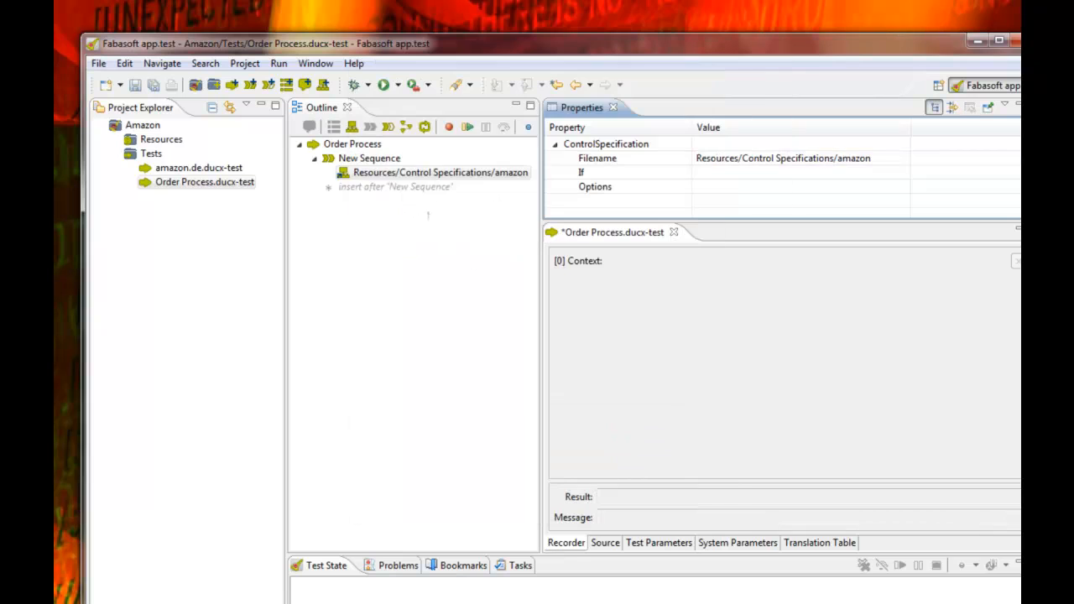
- Rename the New Sequence element of the Order Process test to Order
click(390, 164)
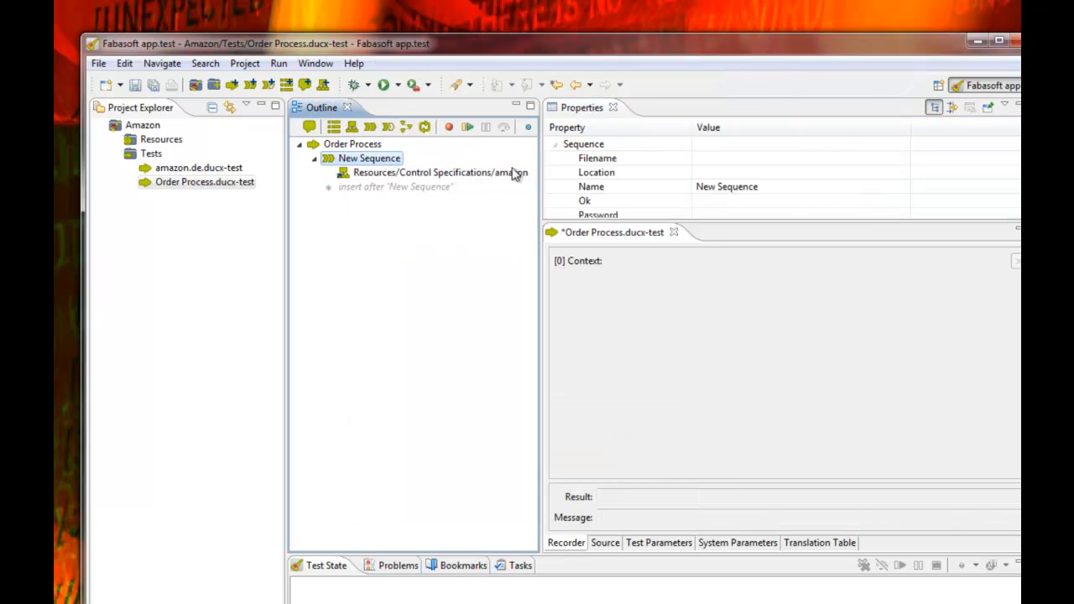
click(724, 193)
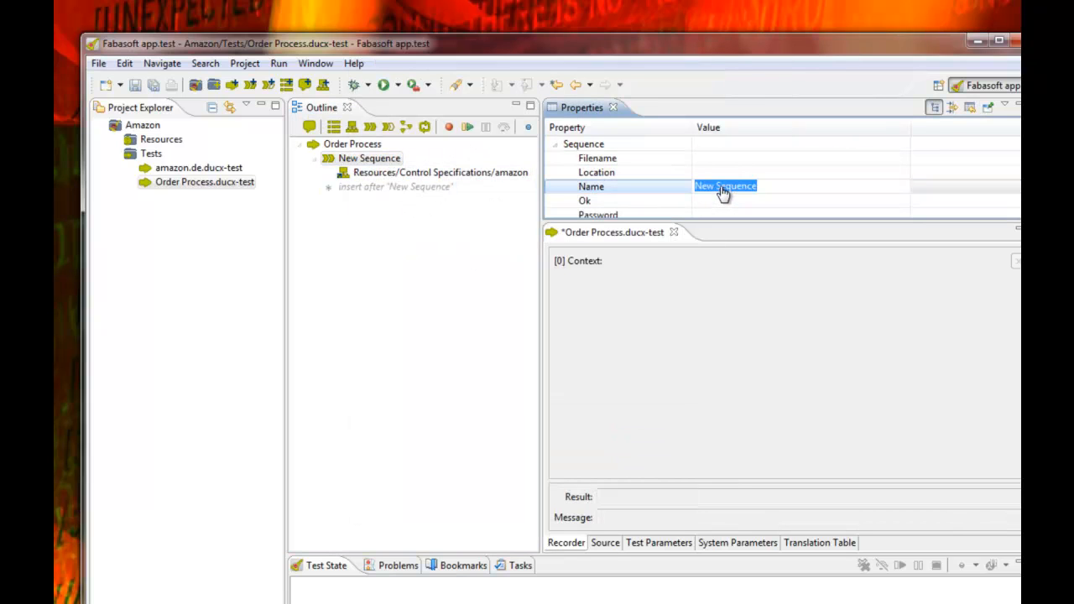
text(Order)
key(Return)
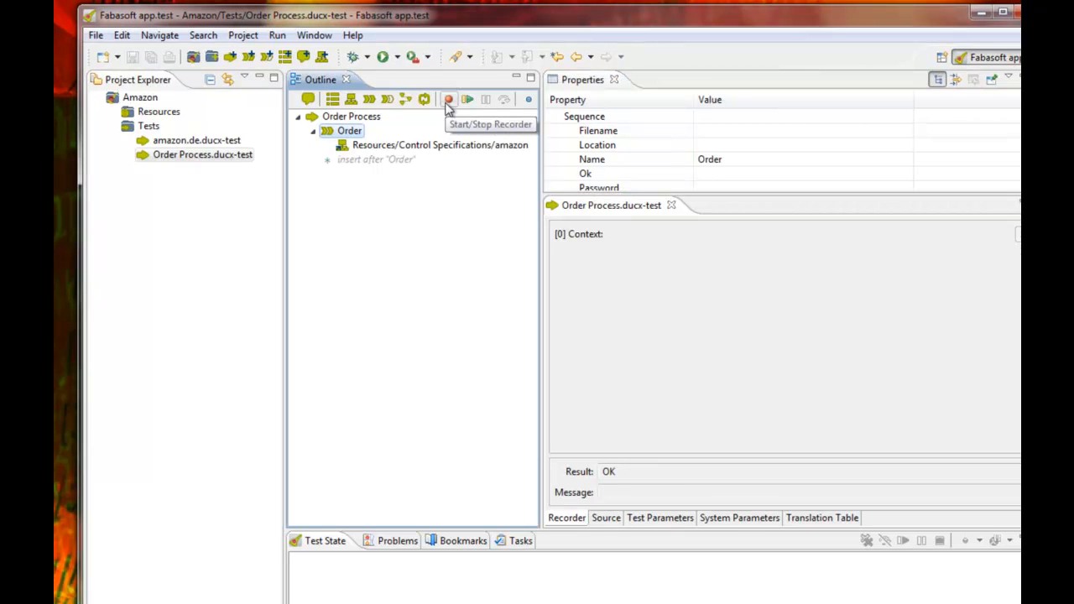
click(448, 101)
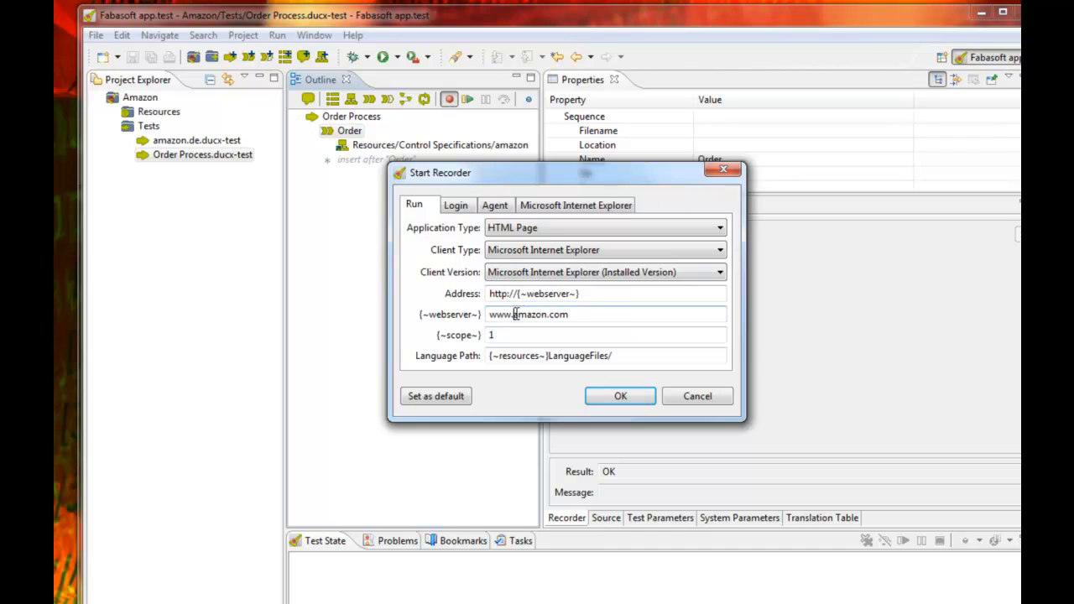
drag(516, 314, 576, 315)
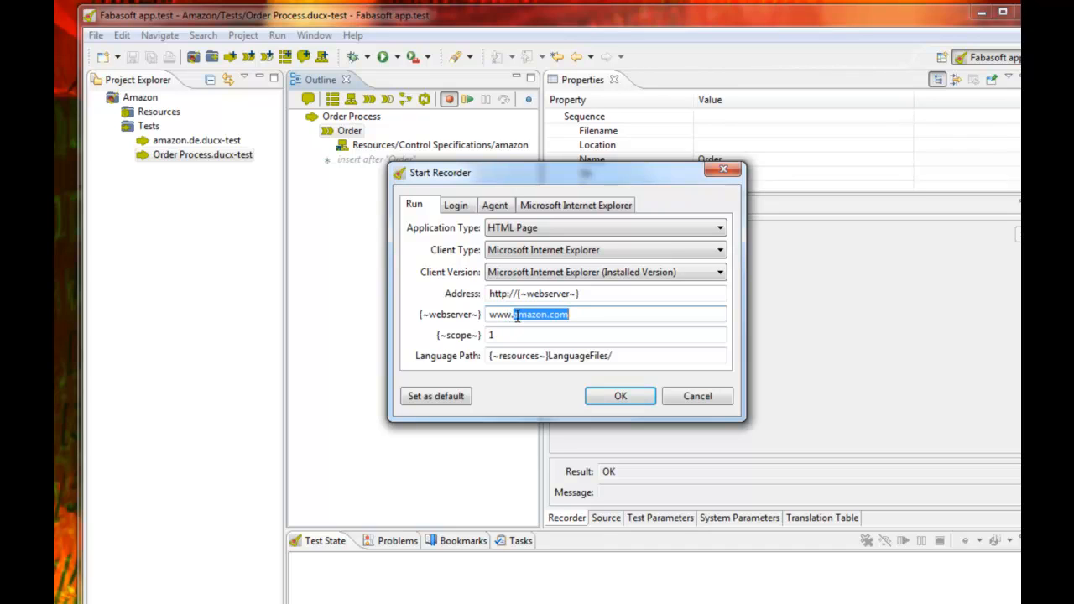
text(amazon.com)
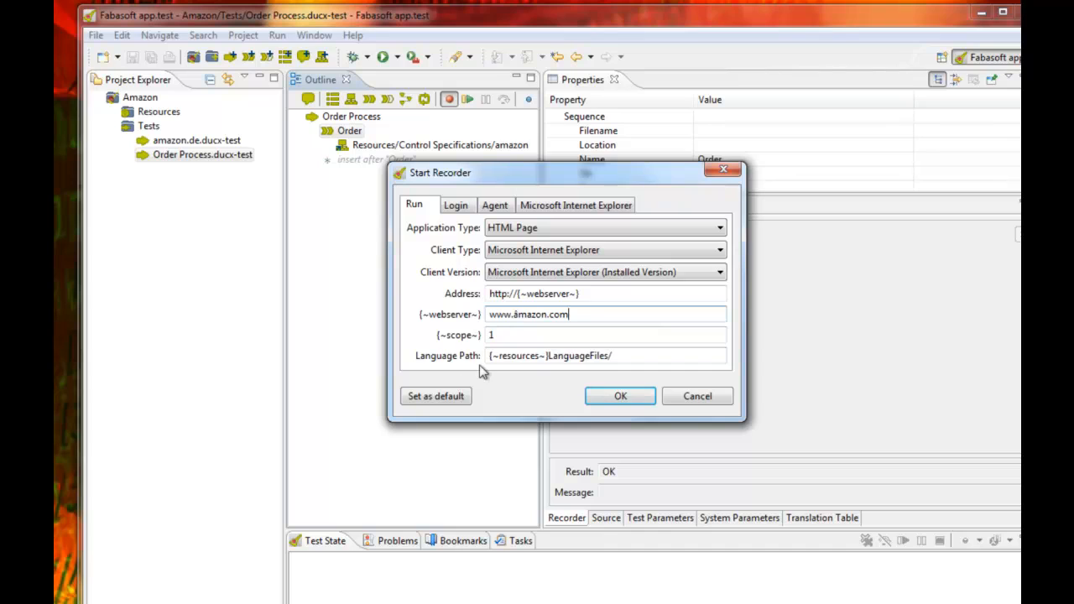
click(443, 400)
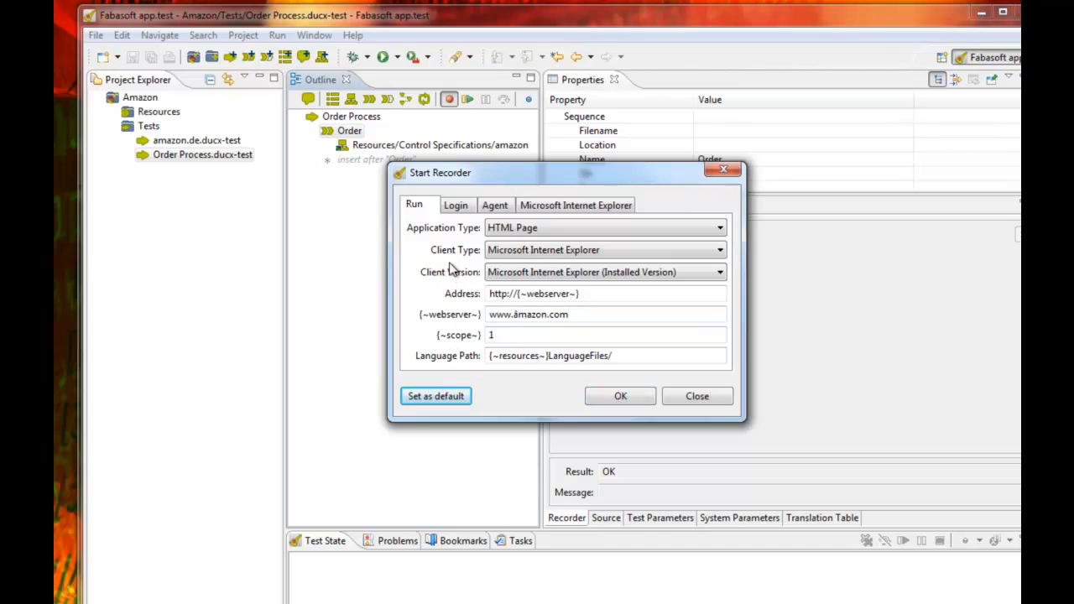
- Try Mozilla Firefox as the recorder's client type, look through its client versions, and switch back to Microsoft Internet Explorer
click(568, 256)
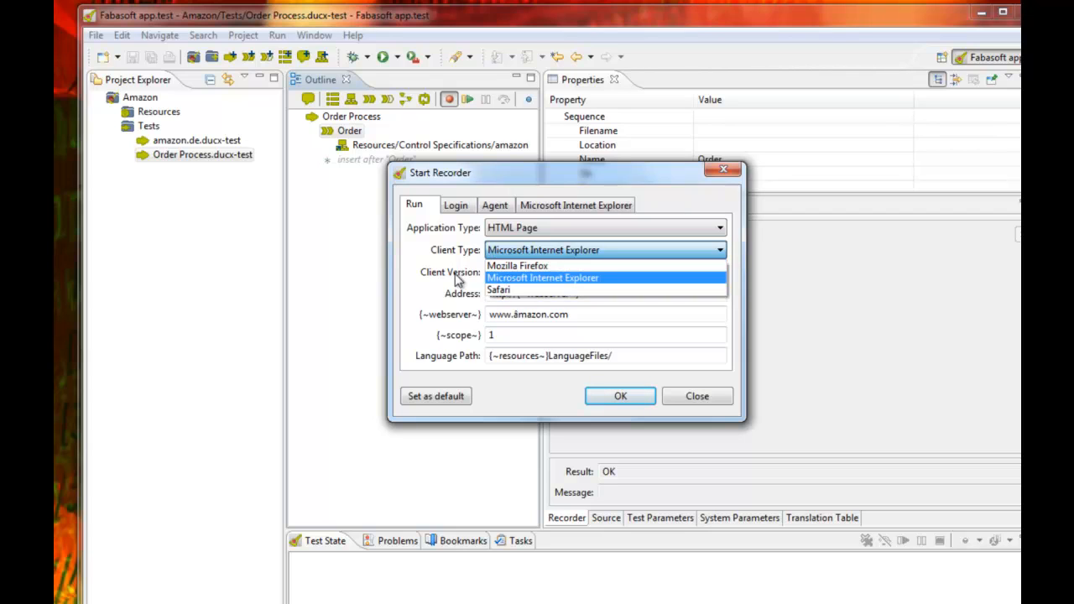
click(458, 281)
click(525, 250)
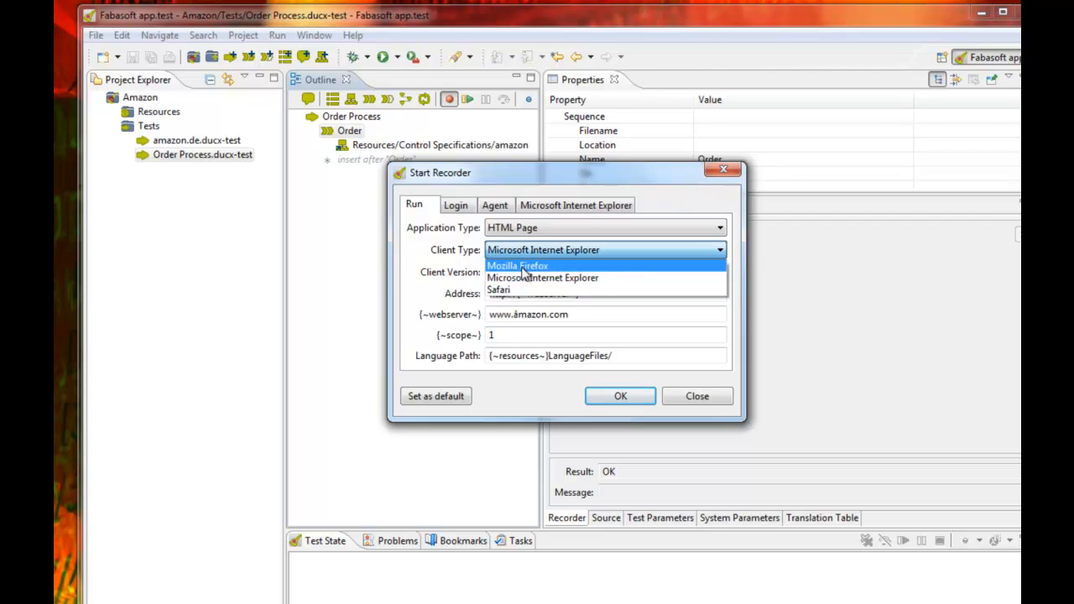
click(521, 266)
click(524, 273)
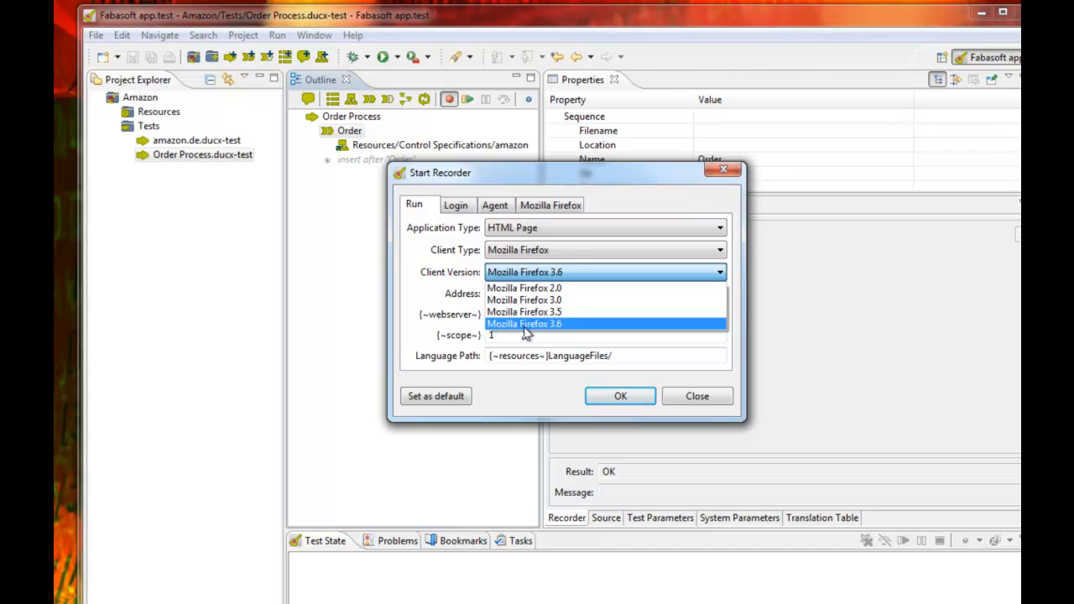
click(451, 285)
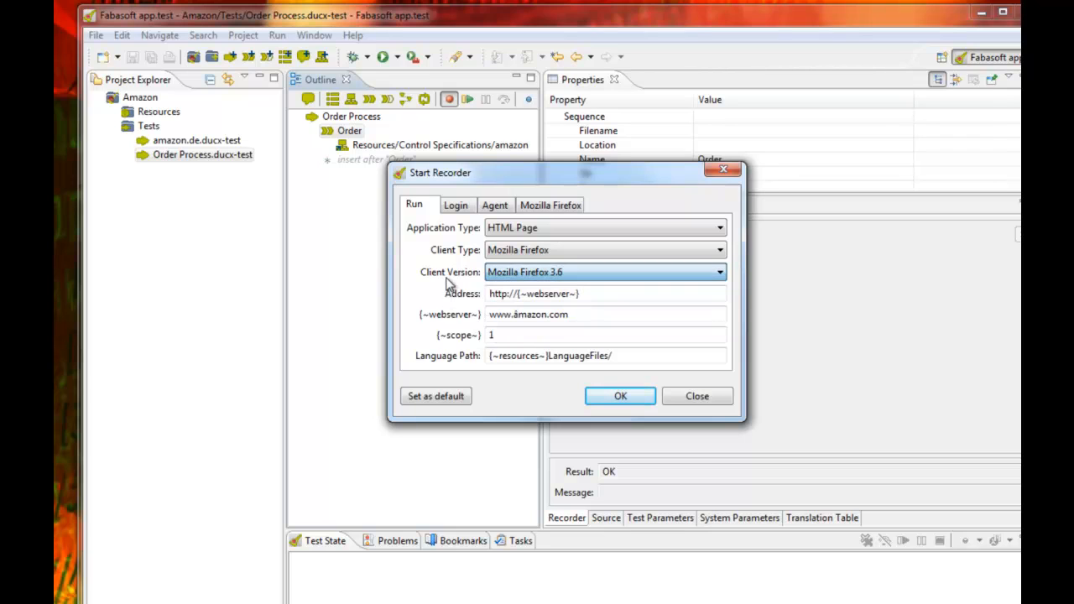
click(513, 254)
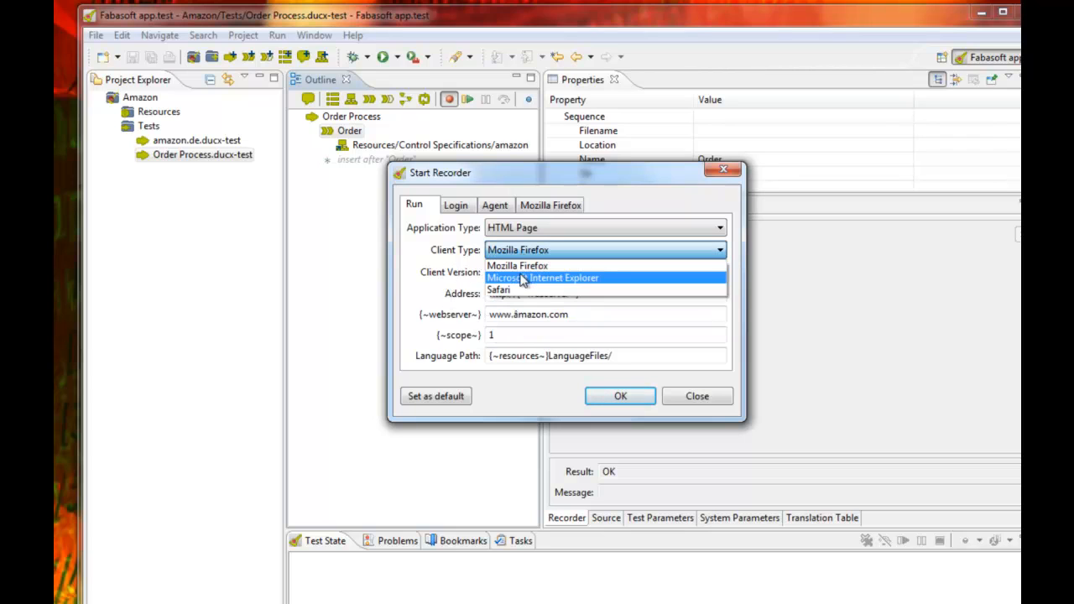
click(522, 278)
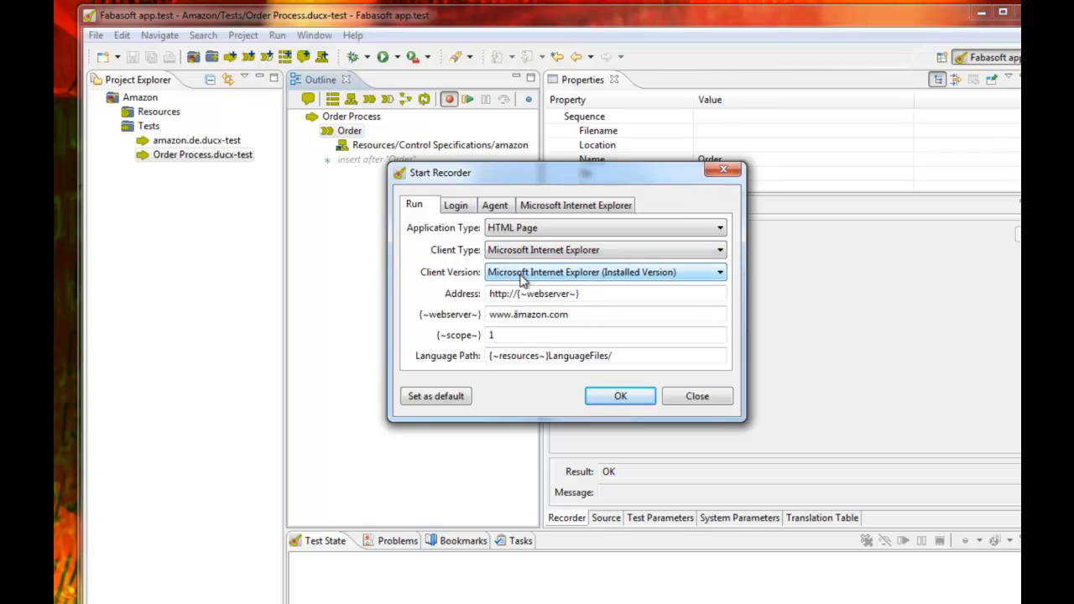
click(569, 207)
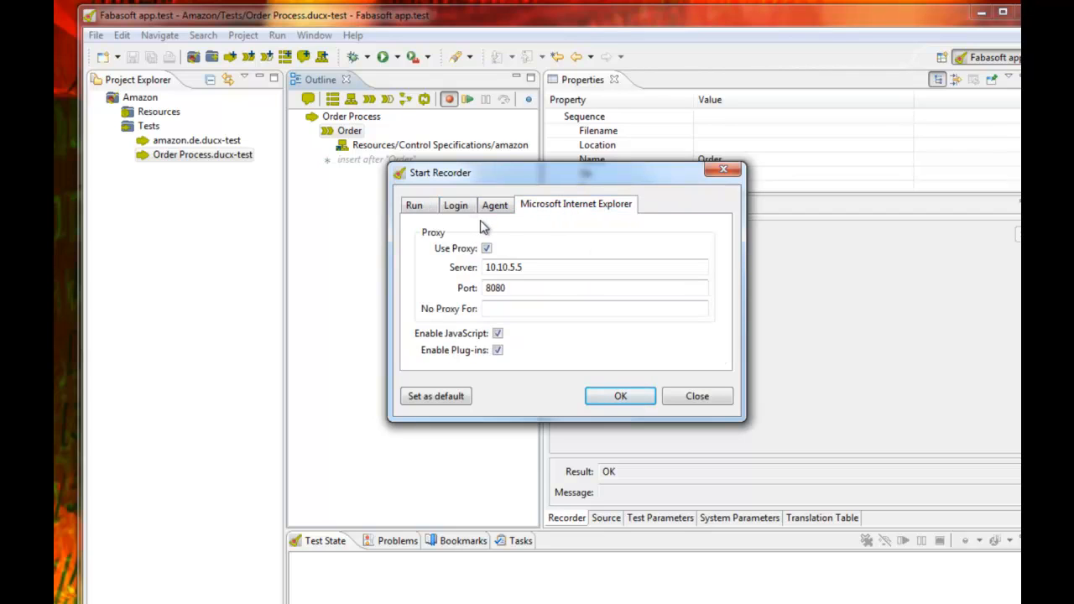
click(417, 206)
click(607, 395)
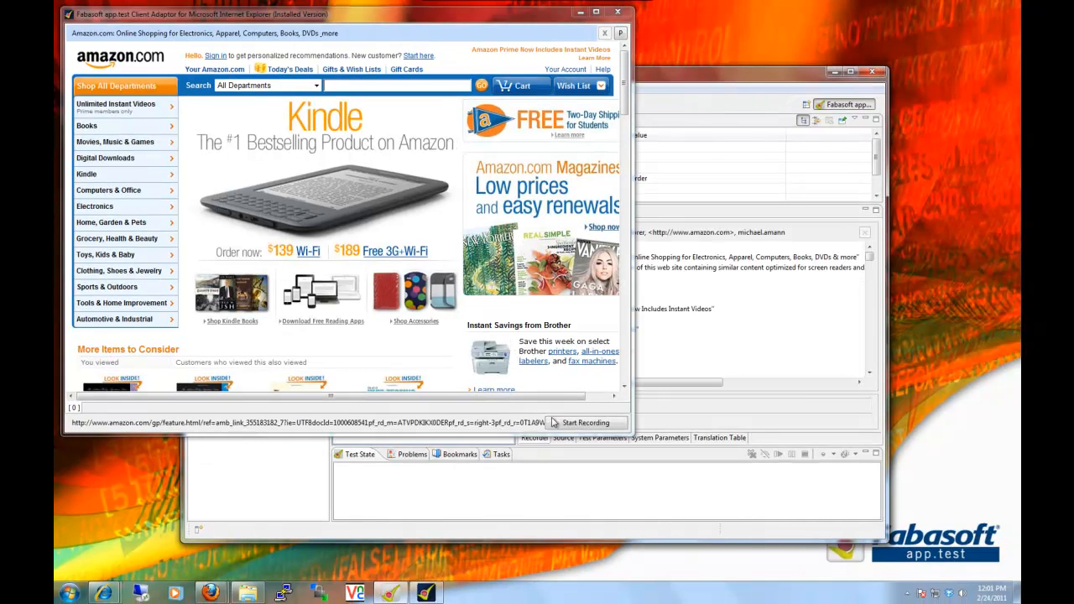
click(586, 423)
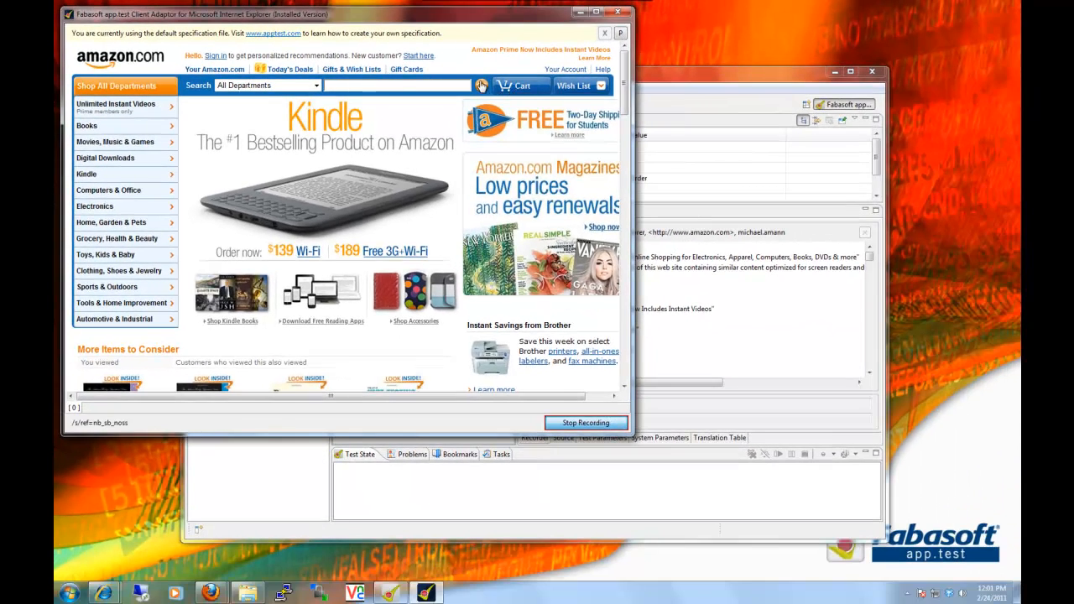
- Return to the Order Process test and execute the Amazon control specification of the Order sequence as a single step
click(671, 90)
click(446, 169)
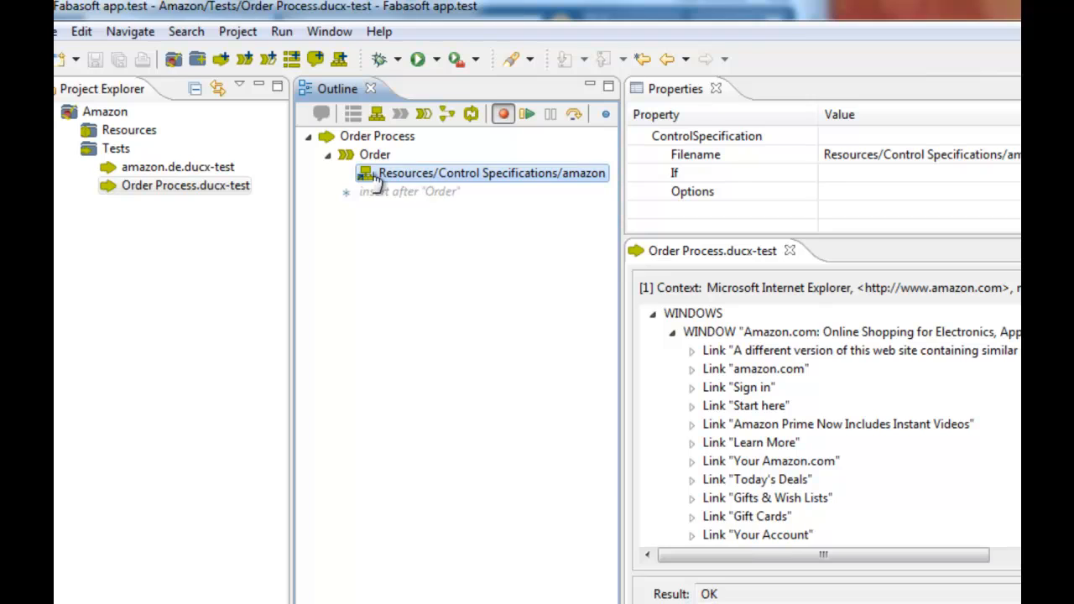
click(574, 115)
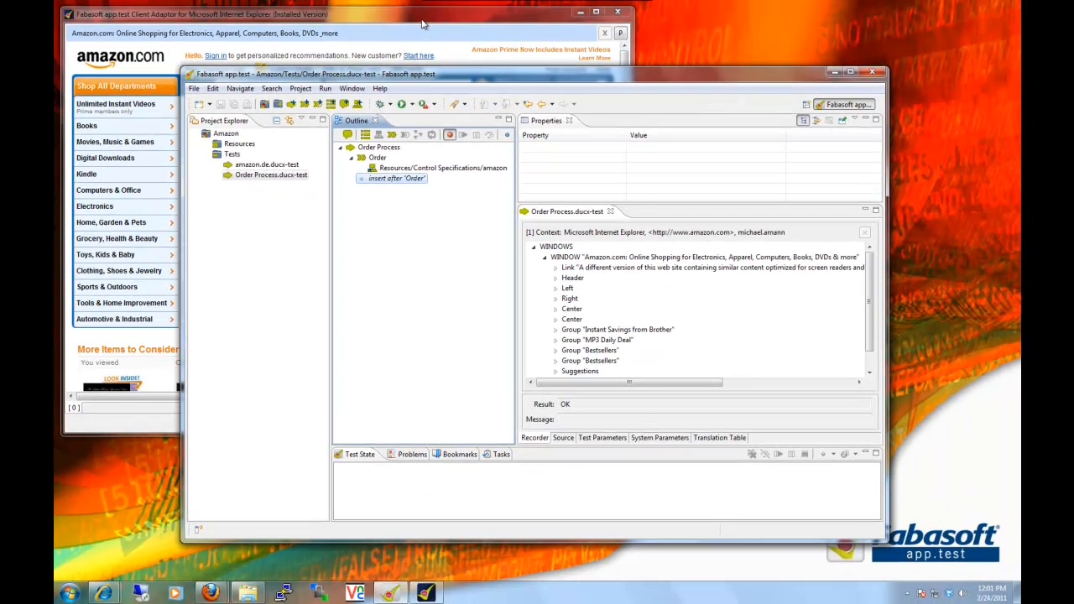
- Switch to the recording Internet Explorer client and open Books in the Books department of the Amazon shop
click(424, 25)
mouse_move(109, 130)
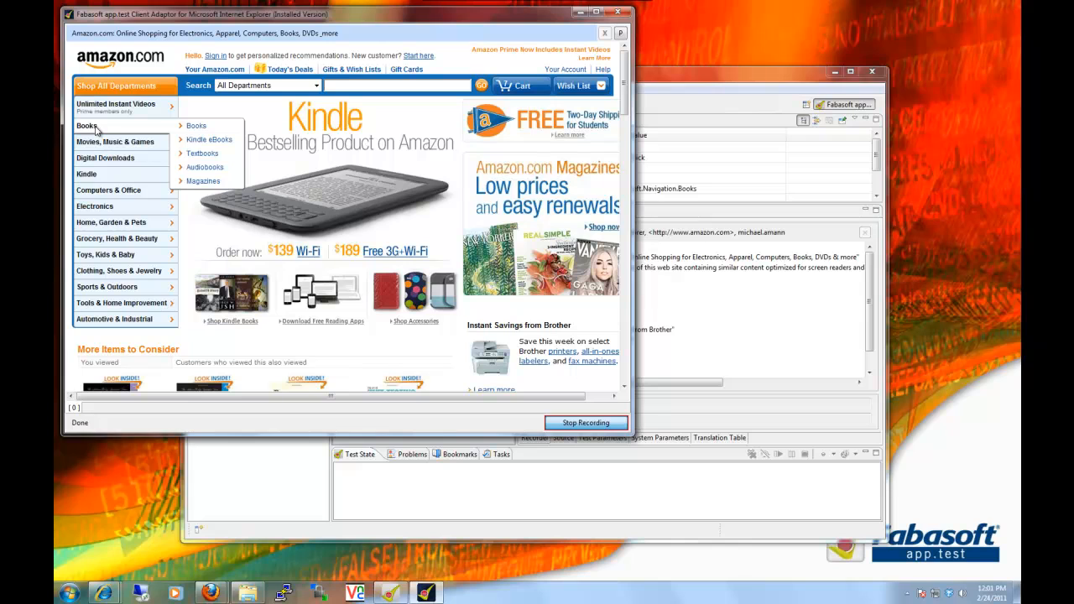
click(190, 128)
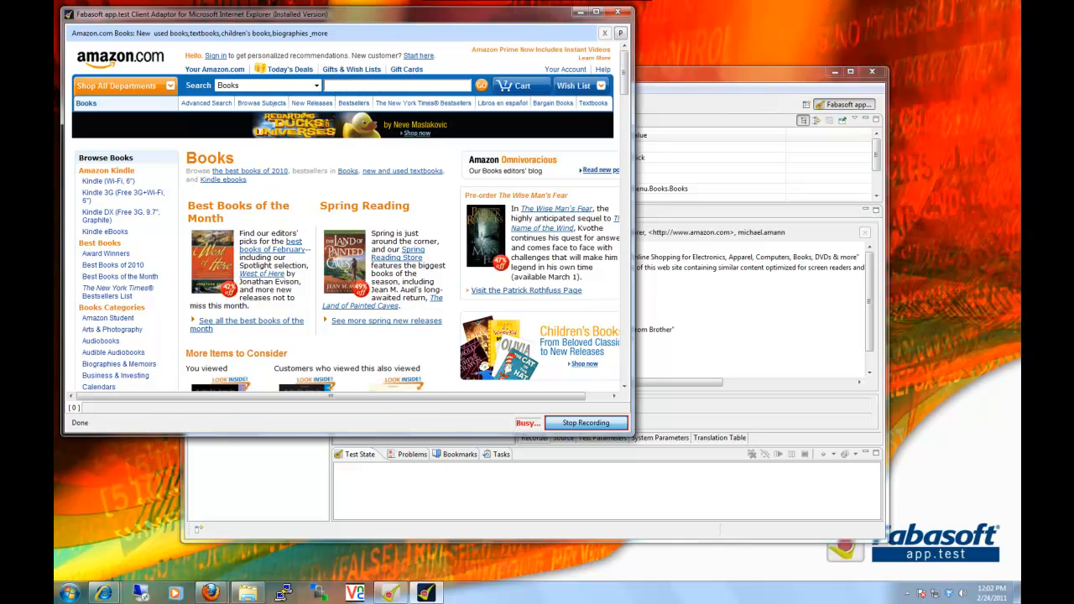
- Search Books for Test Driven Development and add the book Test Driven Development: By Example to the cart
text(est D)
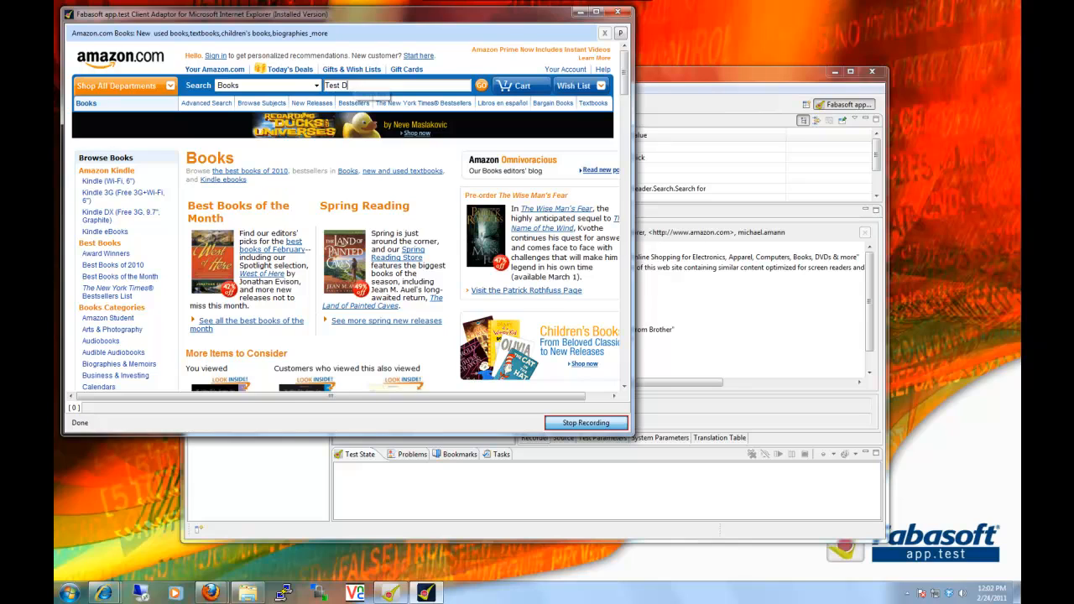
text(riven Development)
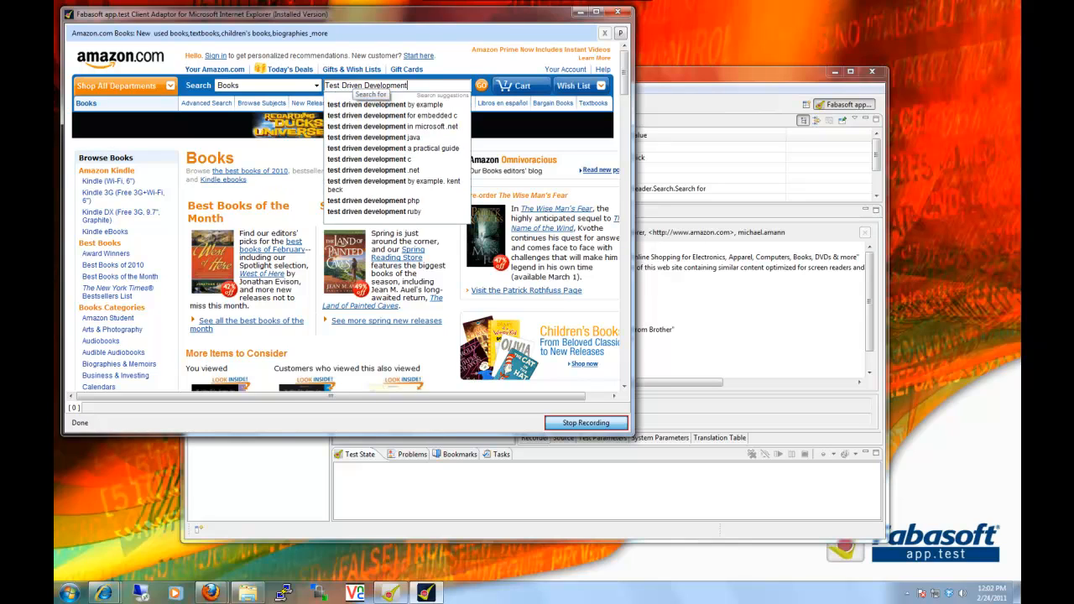
click(482, 86)
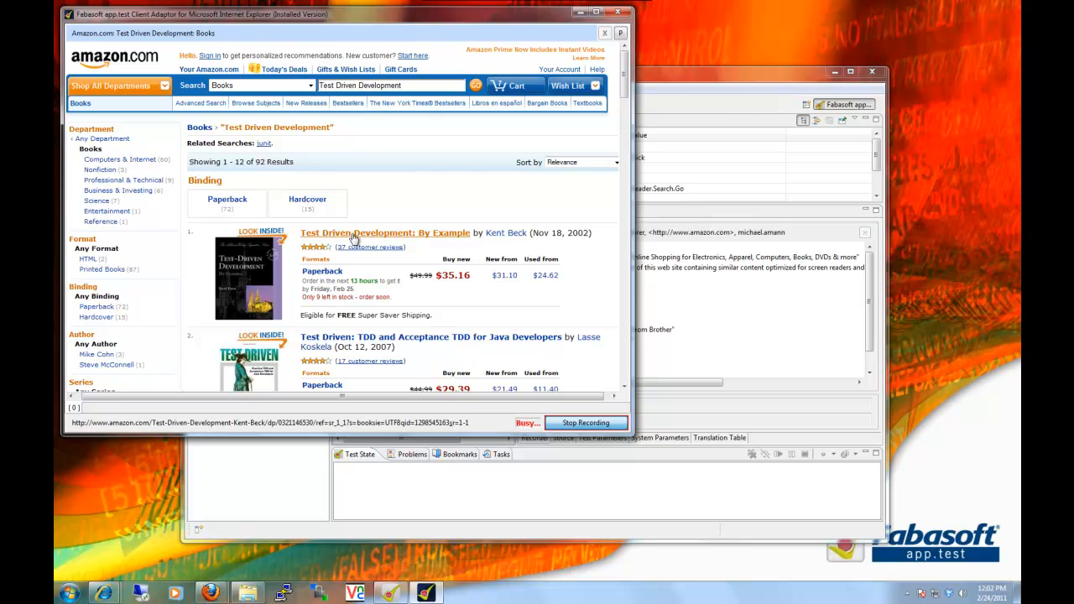
click(353, 236)
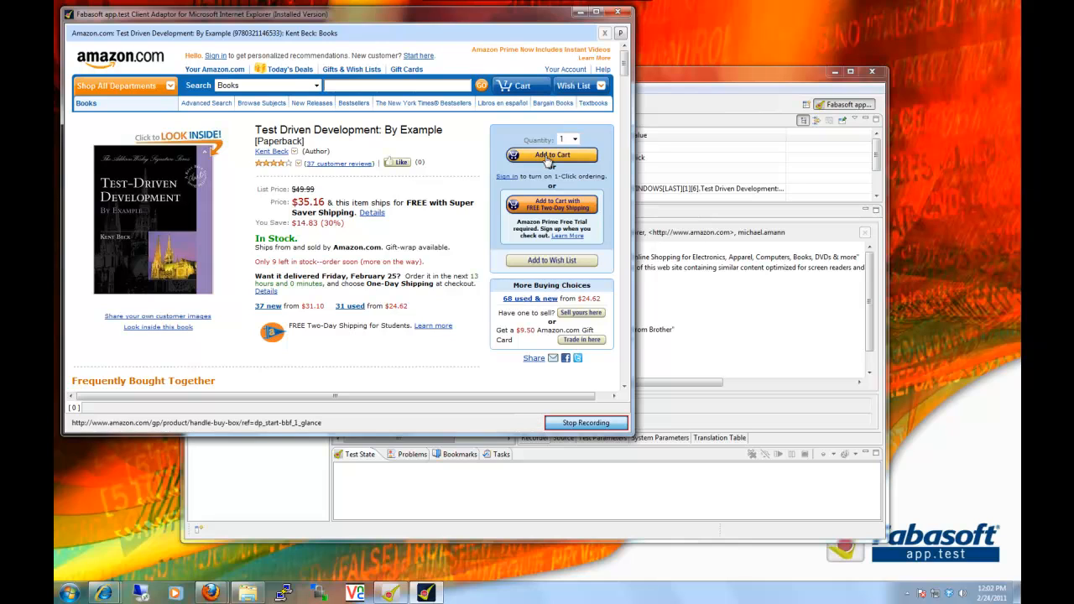
click(549, 157)
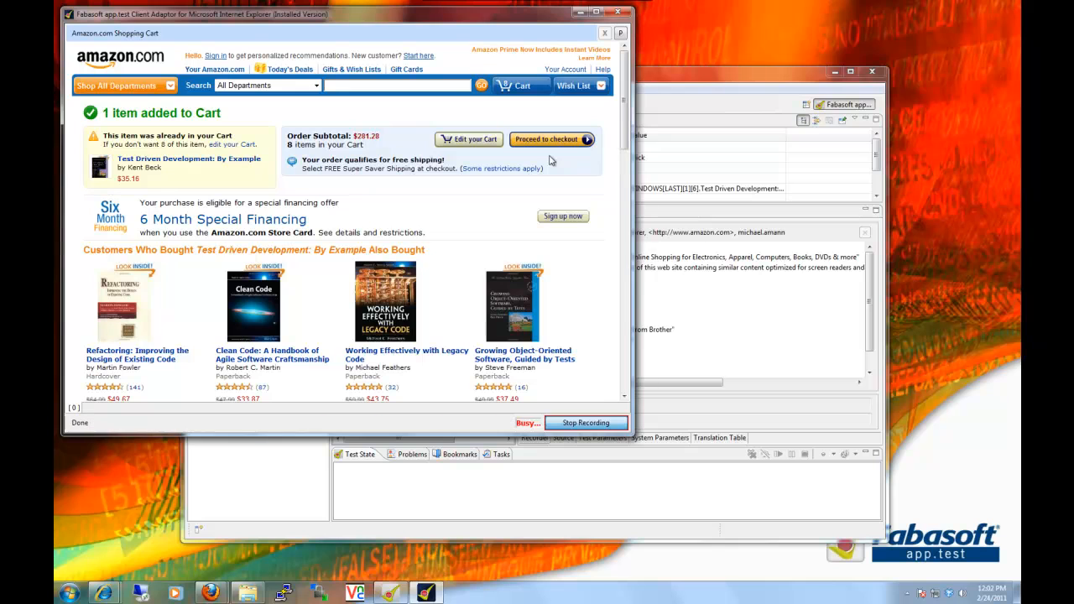
- Review the actions recorded in the Order sequence, select its control specification and stop the recorder
click(679, 92)
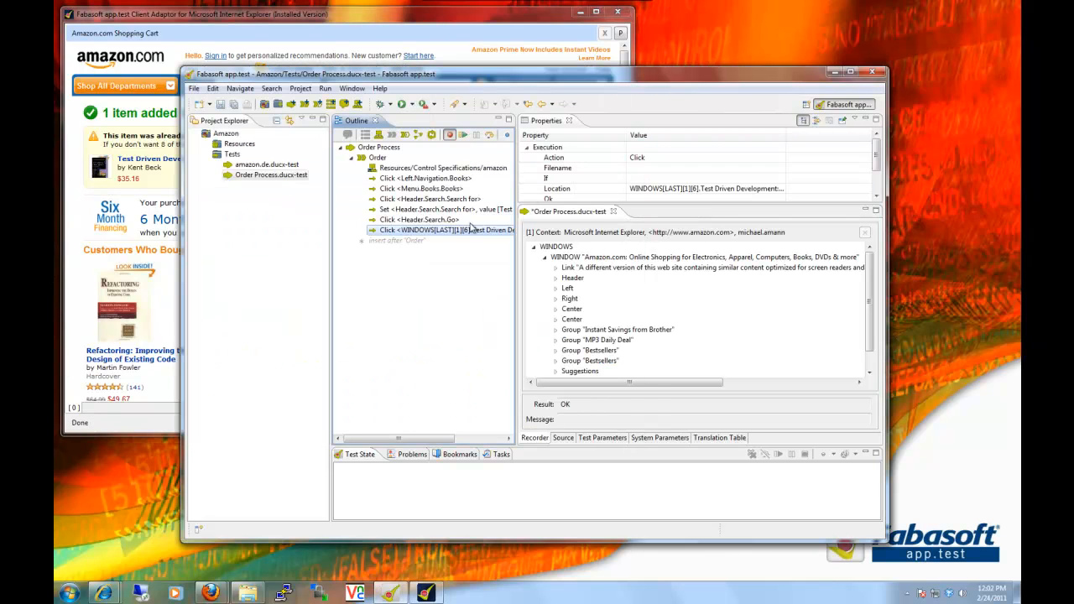
click(489, 28)
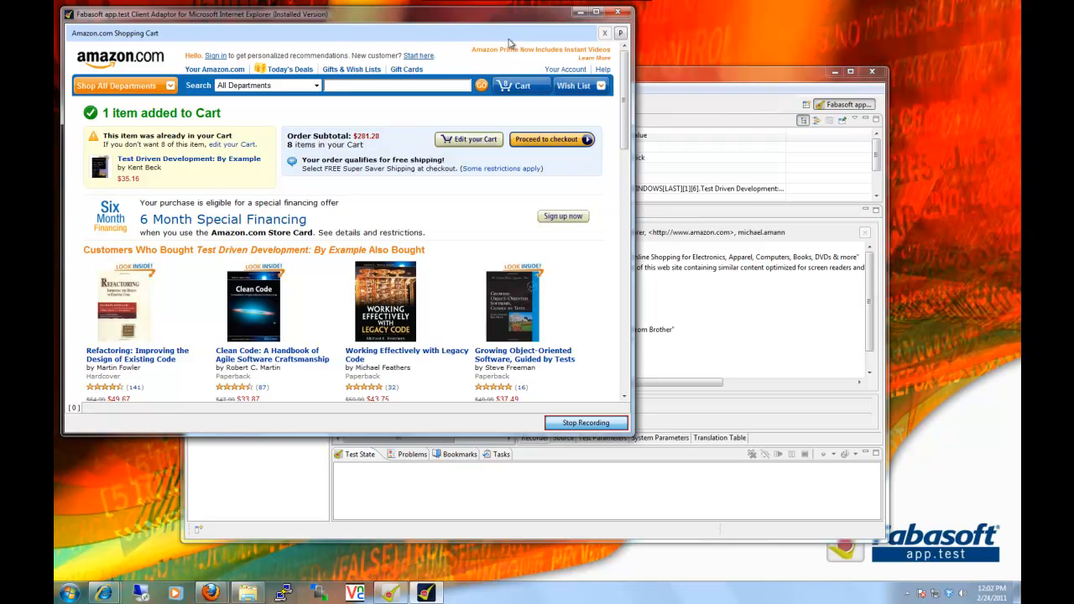
click(696, 107)
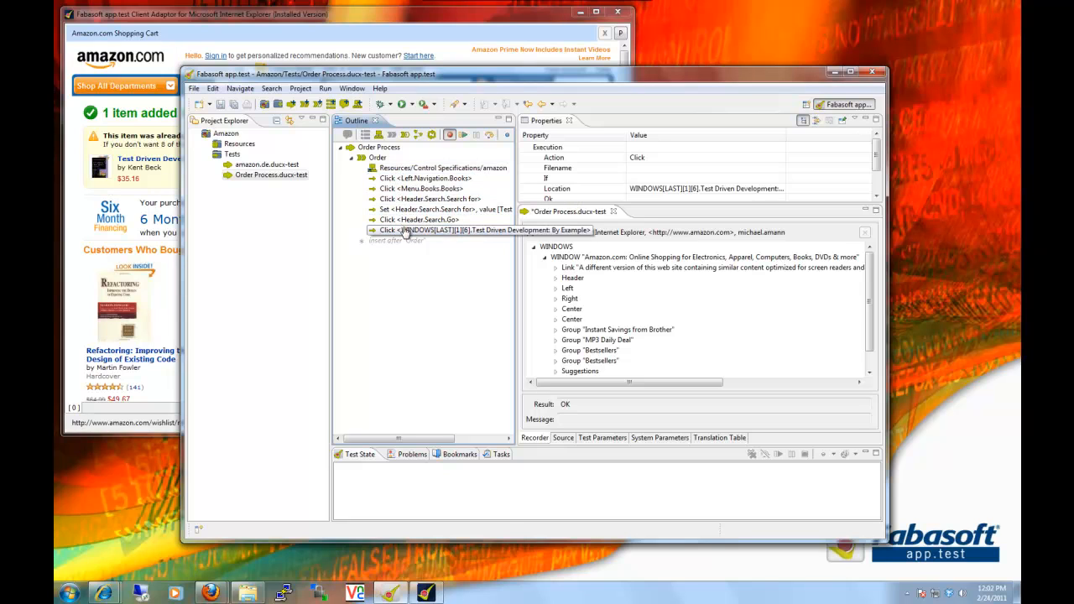
click(396, 170)
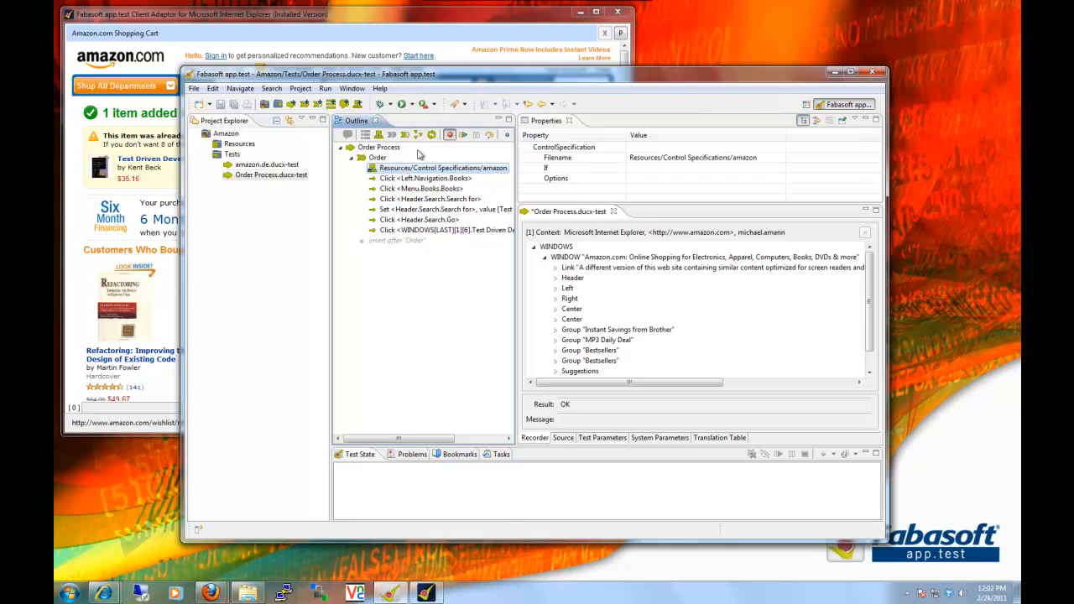
click(450, 136)
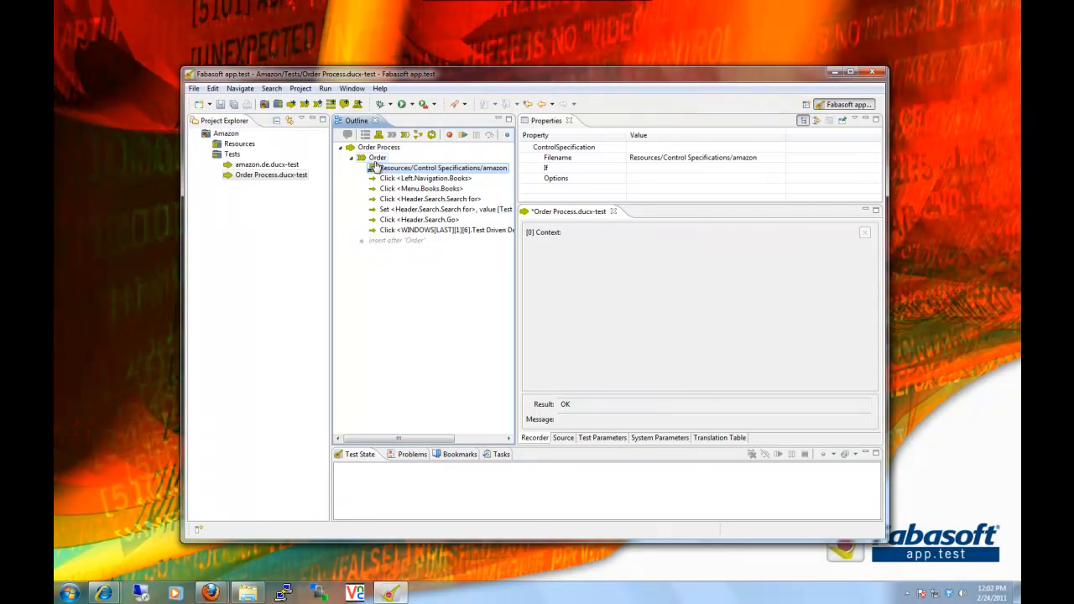
- Play back the Order sequence using Mozilla Firefox 3.6 as the client
click(378, 159)
click(463, 135)
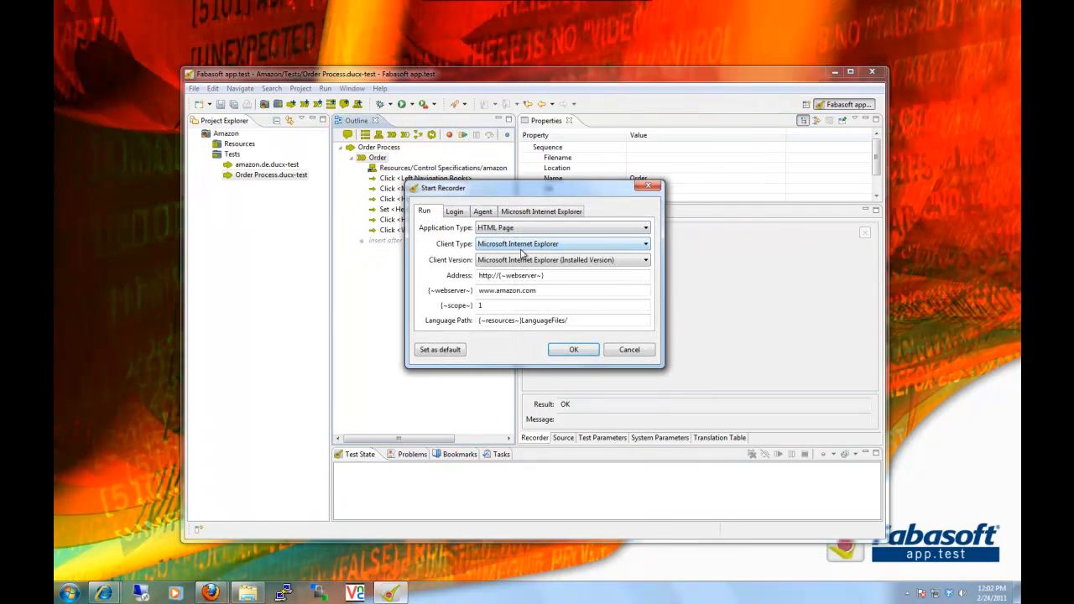
click(524, 245)
click(521, 260)
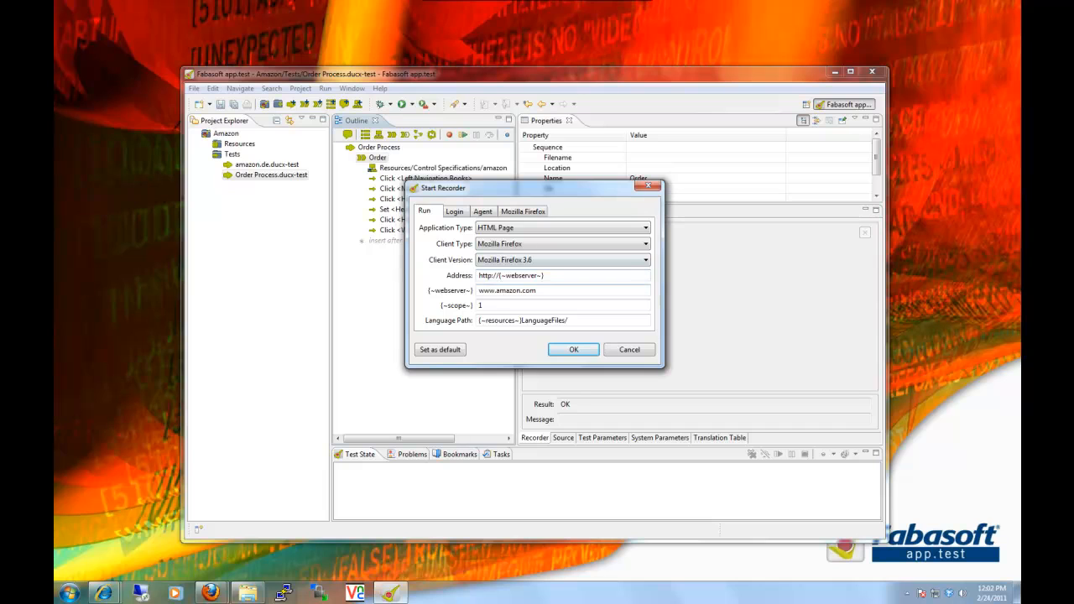
click(564, 350)
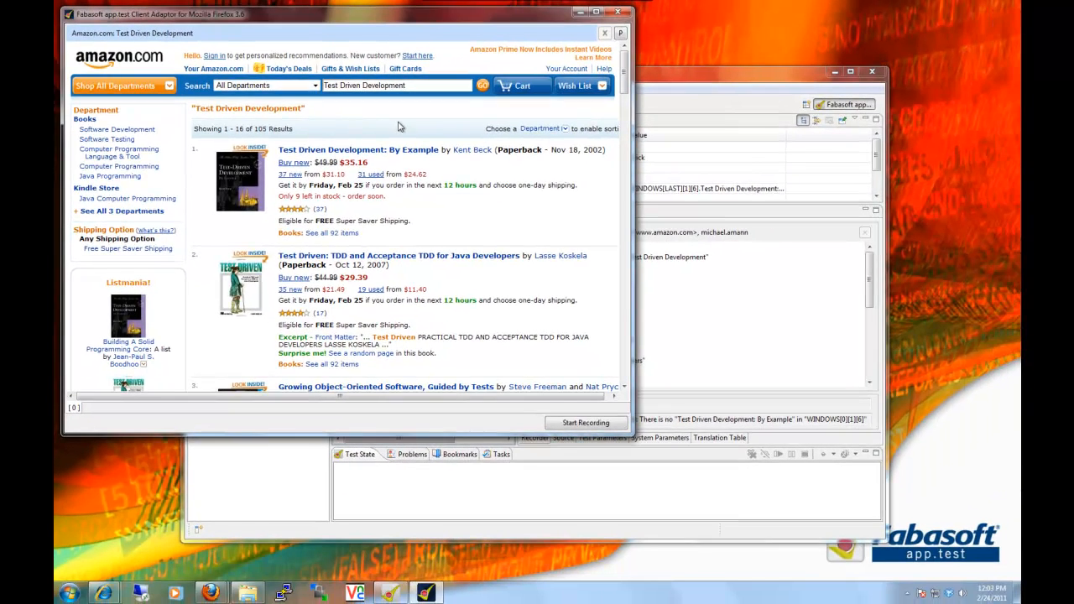
- Close the Firefox client adaptor and the Order Process test, saving the test's changes
click(615, 14)
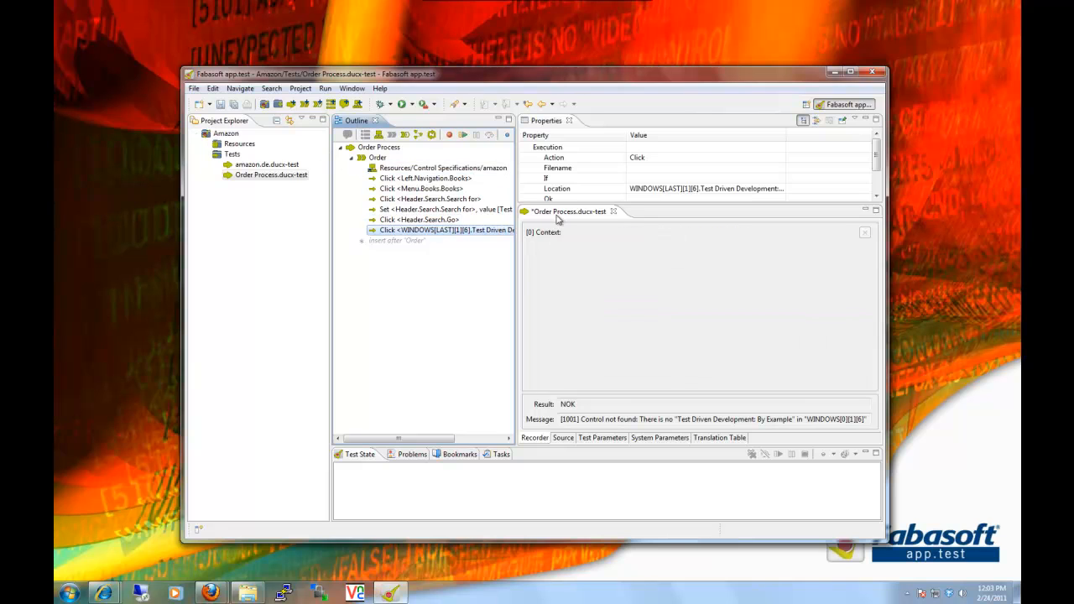
click(613, 212)
click(540, 313)
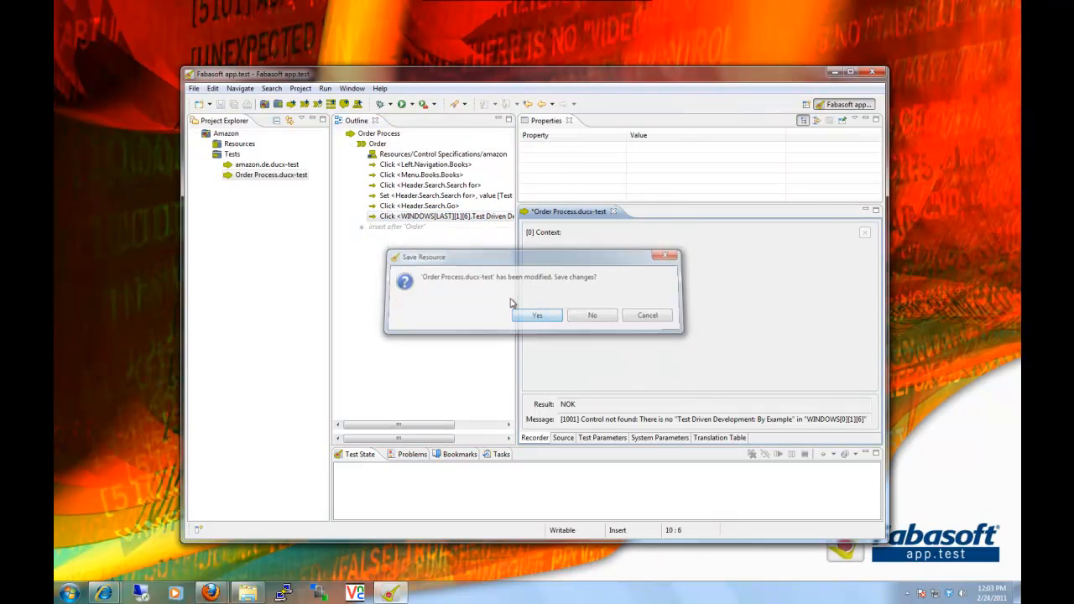
click(280, 176)
right_click(281, 176)
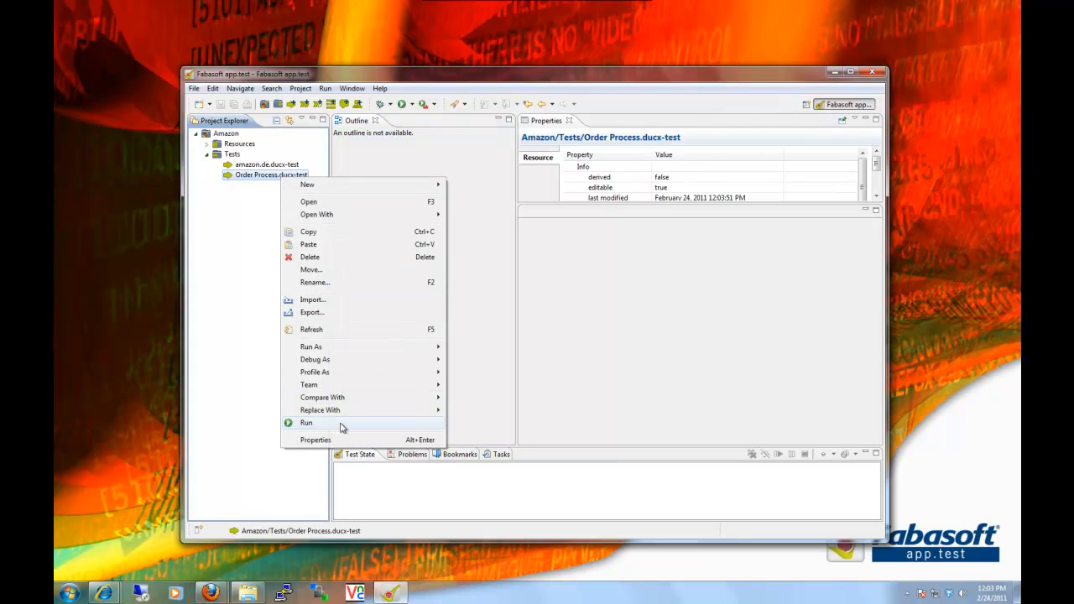
click(240, 404)
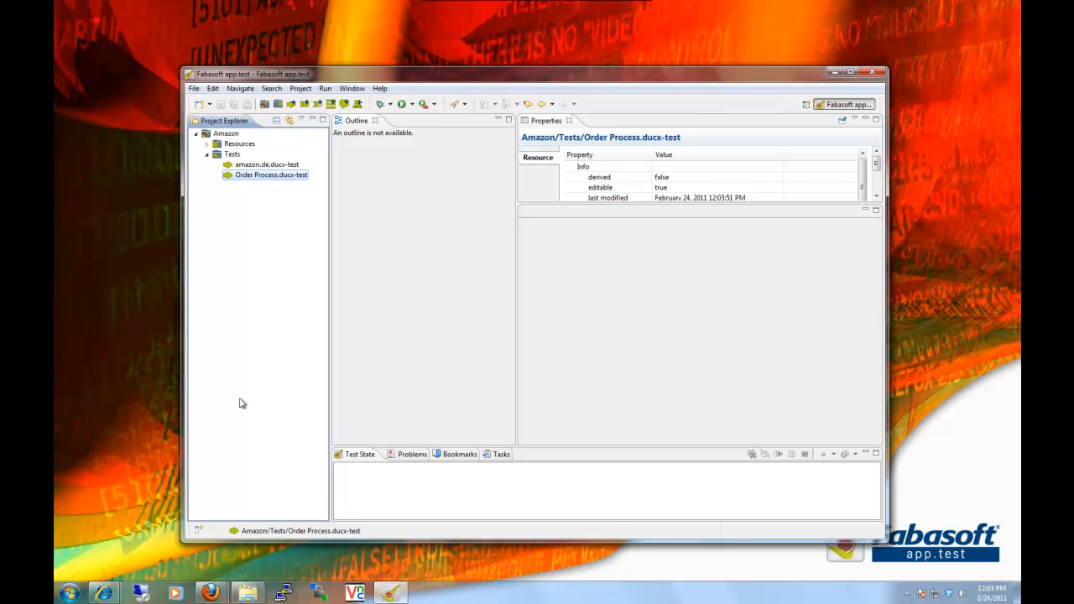